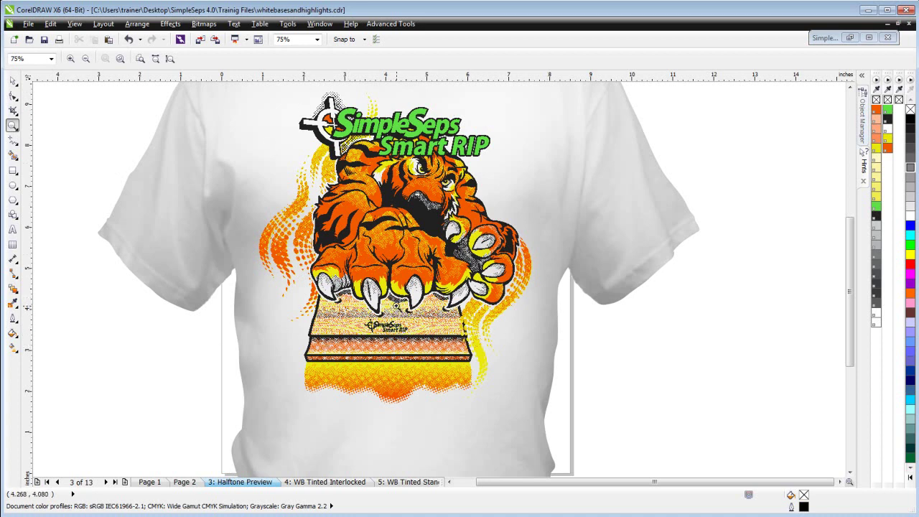
# - Examine the halftone preview's tints, and compare the tinted interlocked, tinted standard, untinted and DCW white base pages
pyautogui.moveTo(351, 201); pyautogui.dragTo(442, 262)
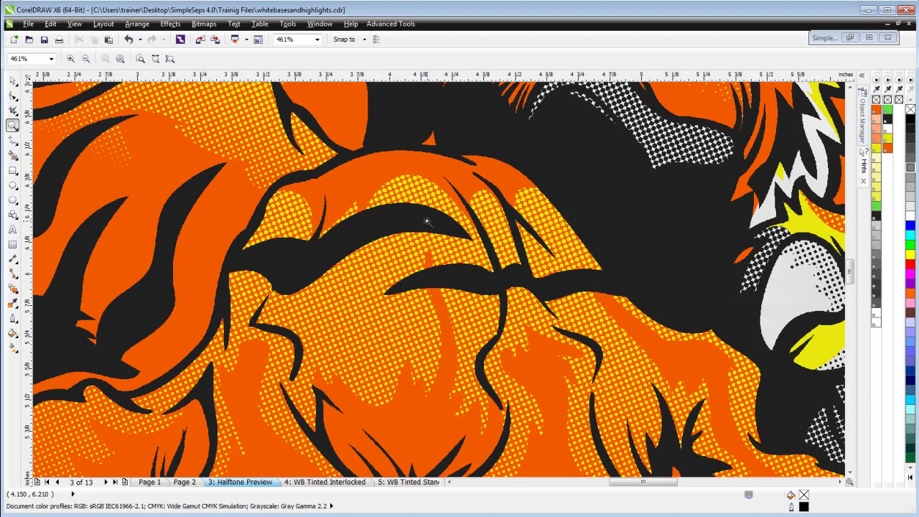
pyautogui.rightClick(379, 425)
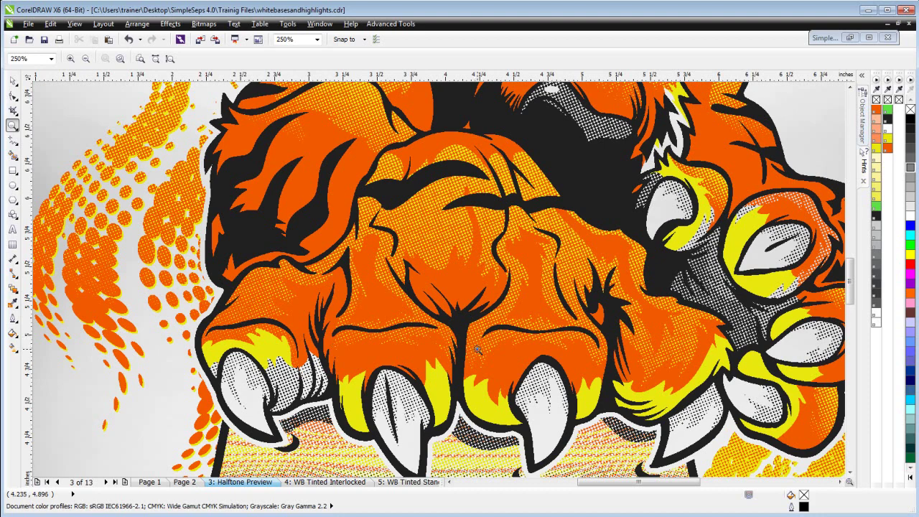
pyautogui.click(331, 483)
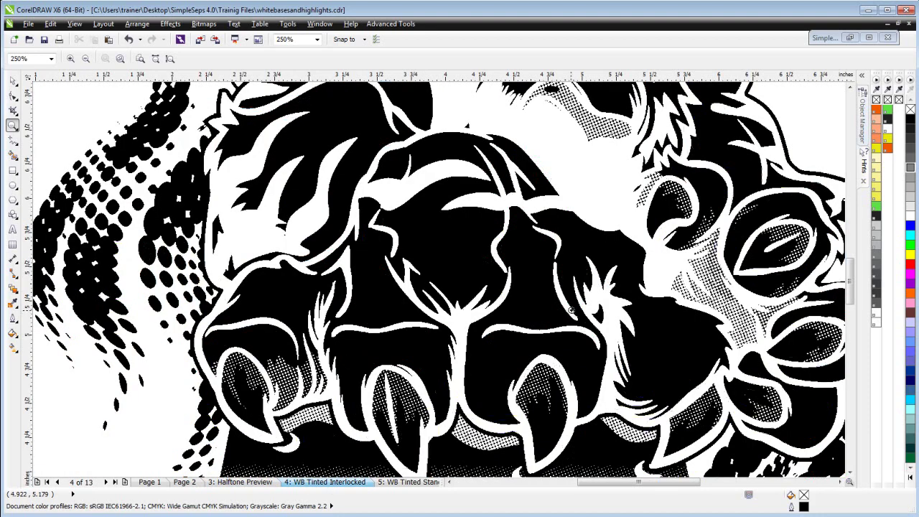
pyautogui.rightClick(606, 306)
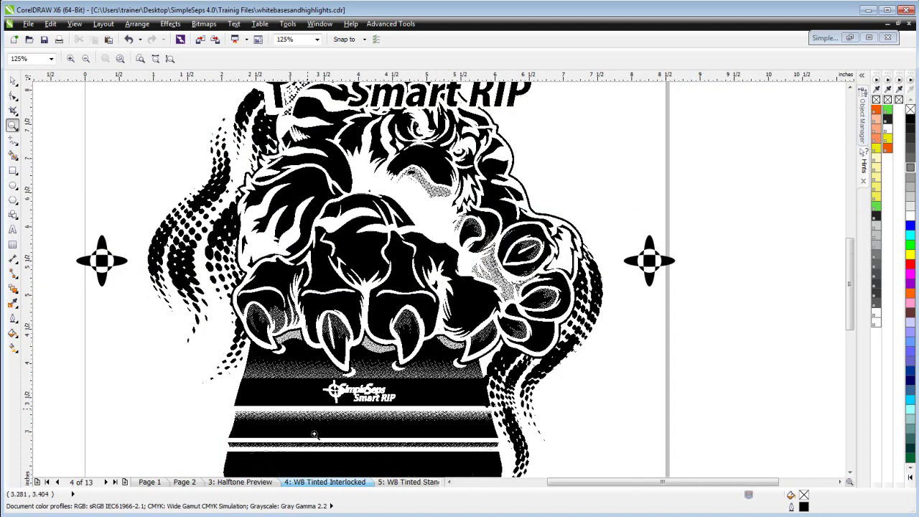
pyautogui.click(407, 482)
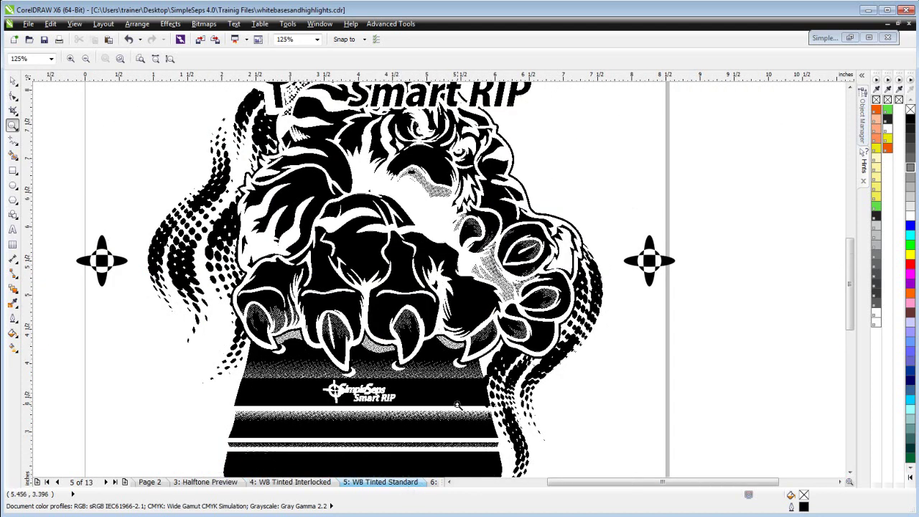
pyautogui.click(109, 483)
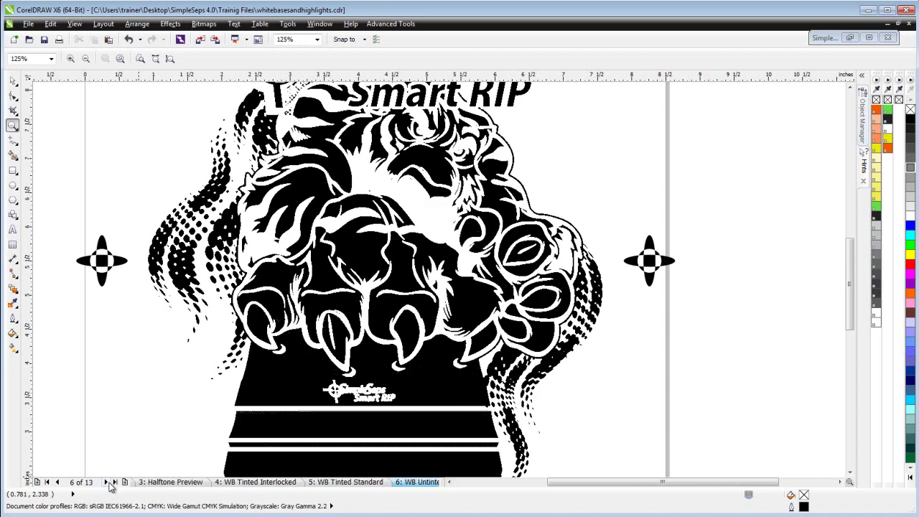
pyautogui.click(109, 483)
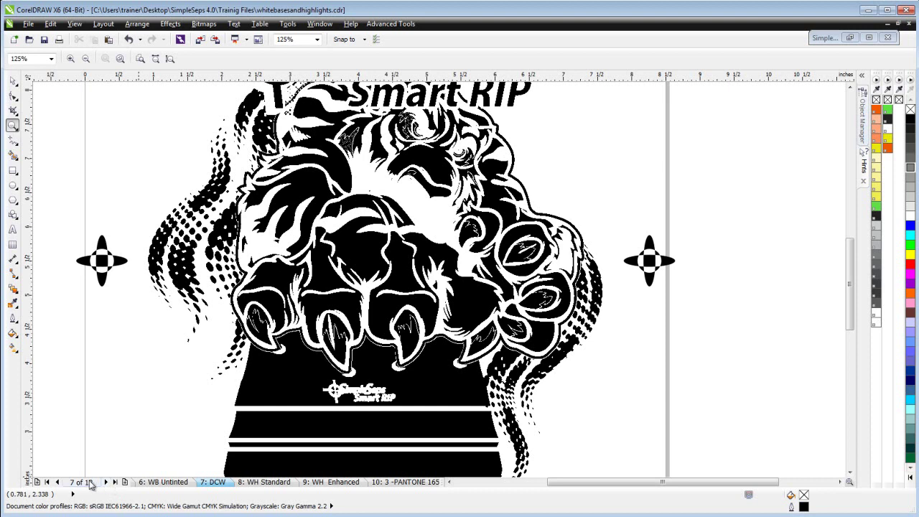
# - Enable the untinted WHITEBASE separation in SimpleSeps, with Choke at 2 and the choke option set to DCW
pyautogui.click(849, 37)
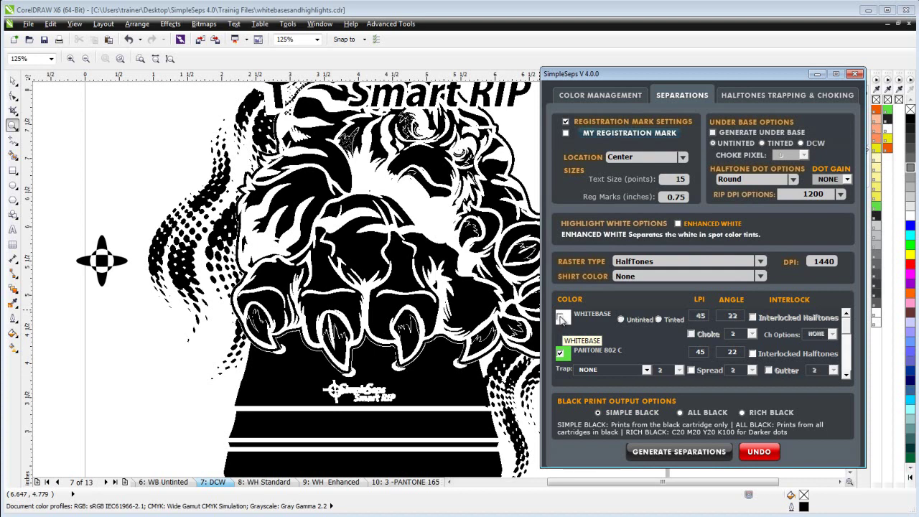
pyautogui.click(562, 317)
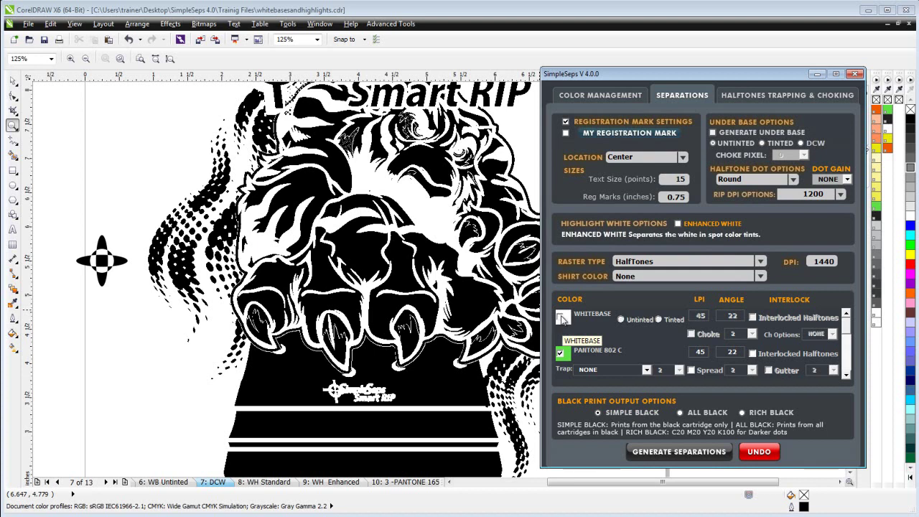
pyautogui.click(692, 334)
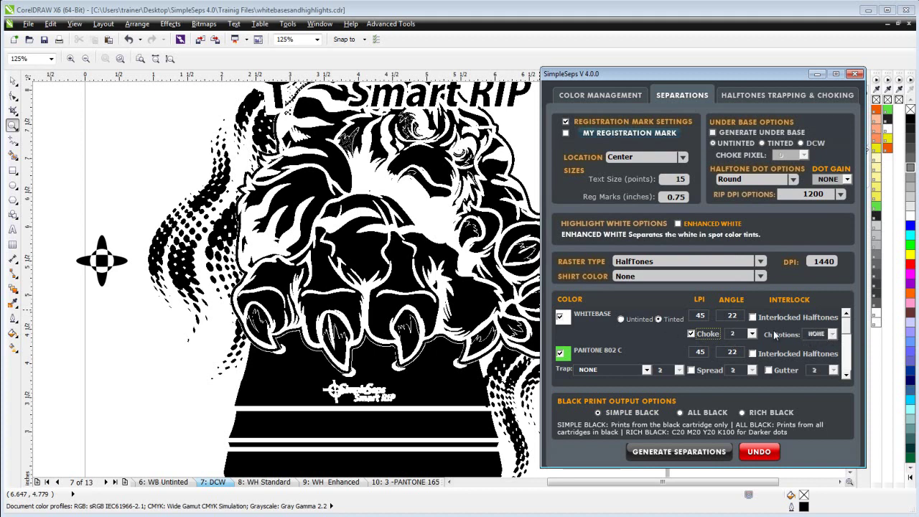
pyautogui.click(621, 320)
pyautogui.click(832, 334)
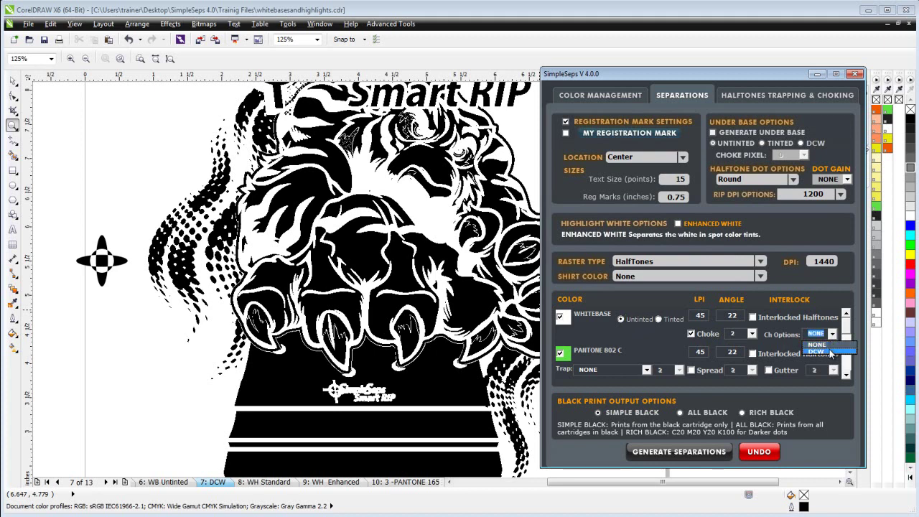
pyautogui.click(831, 351)
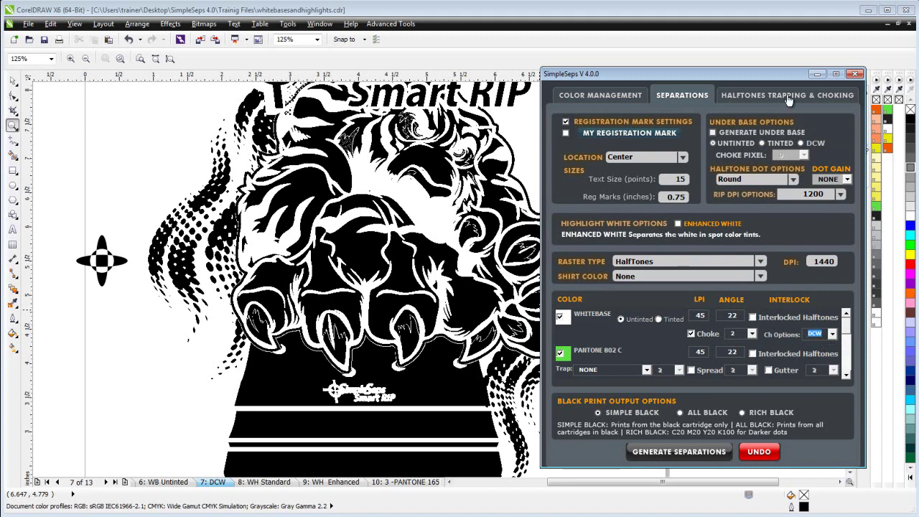
pyautogui.click(817, 74)
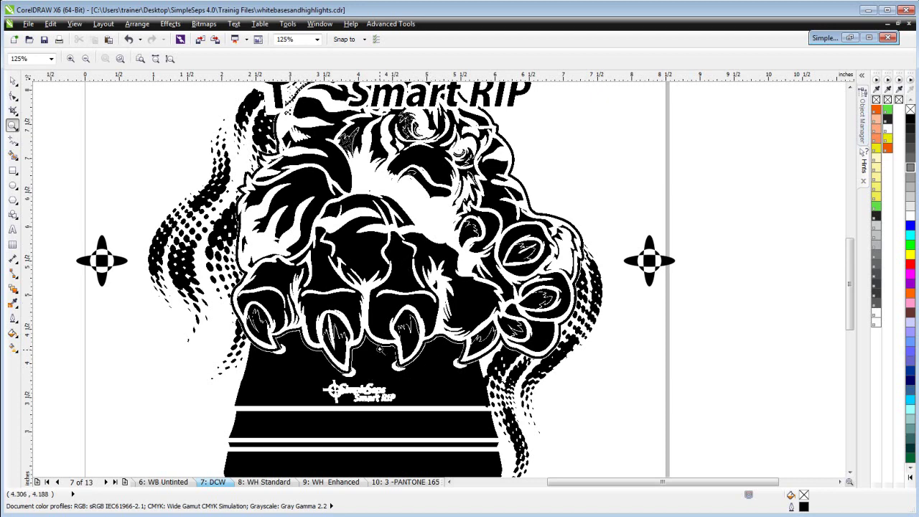
# - Look over the whole DCW page's artwork and recheck the white base separation settings
pyautogui.rightClick(458, 336)
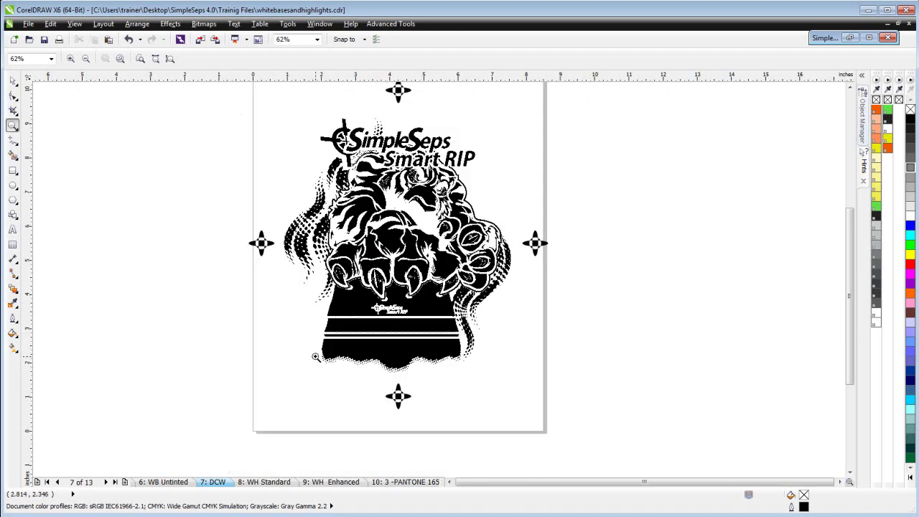
pyautogui.click(13, 80)
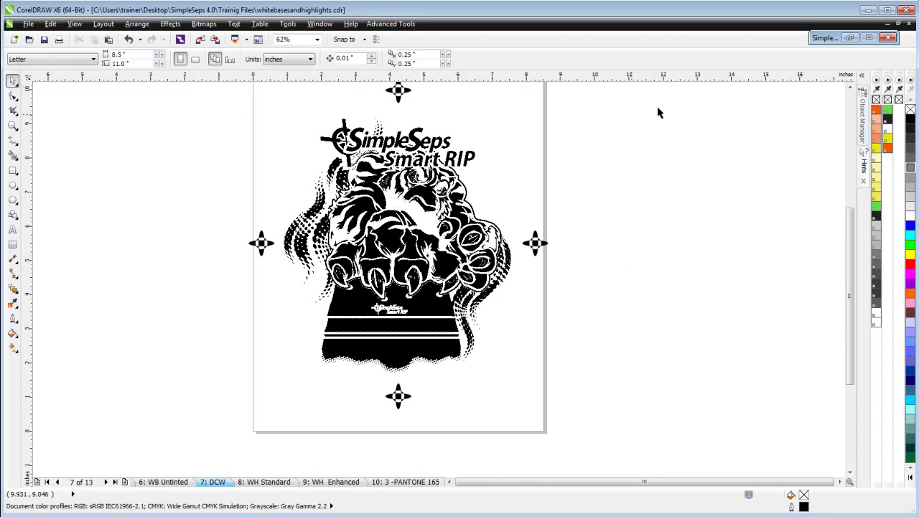
pyautogui.click(855, 37)
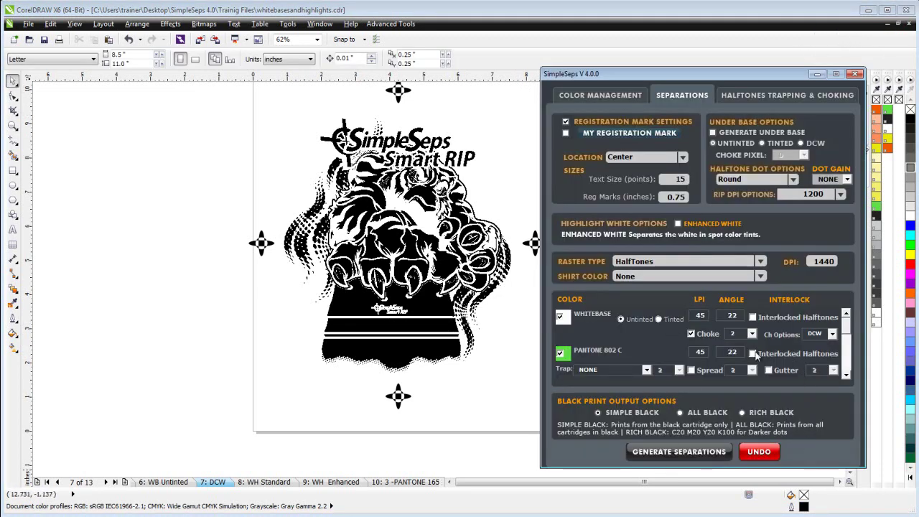
pyautogui.click(817, 74)
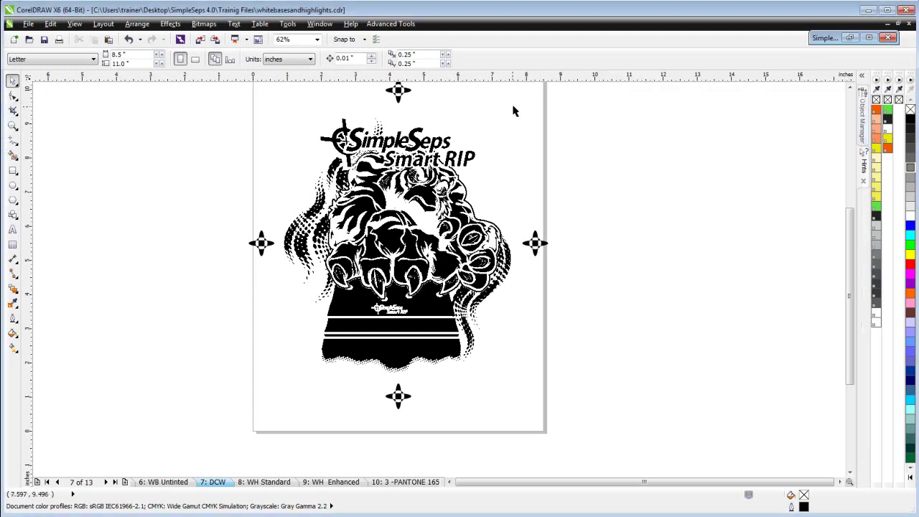
pyautogui.moveTo(529, 91); pyautogui.dragTo(267, 399)
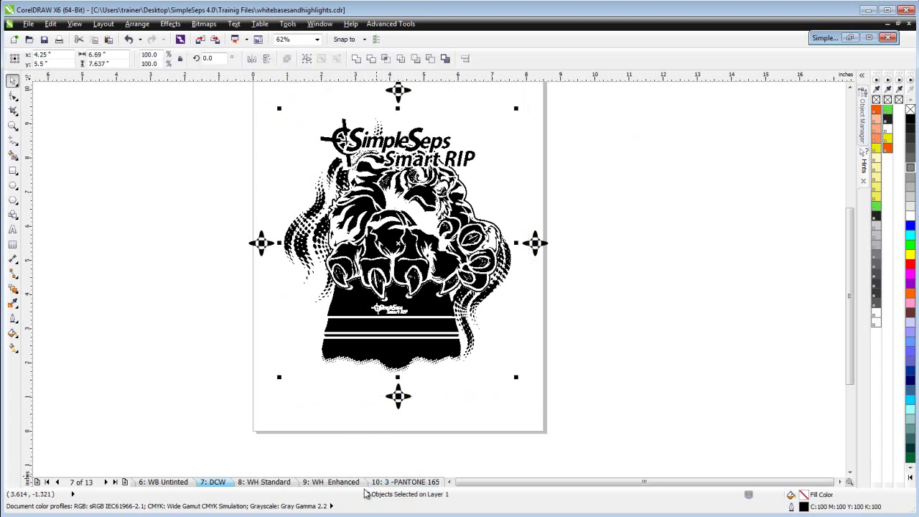
pyautogui.click(652, 366)
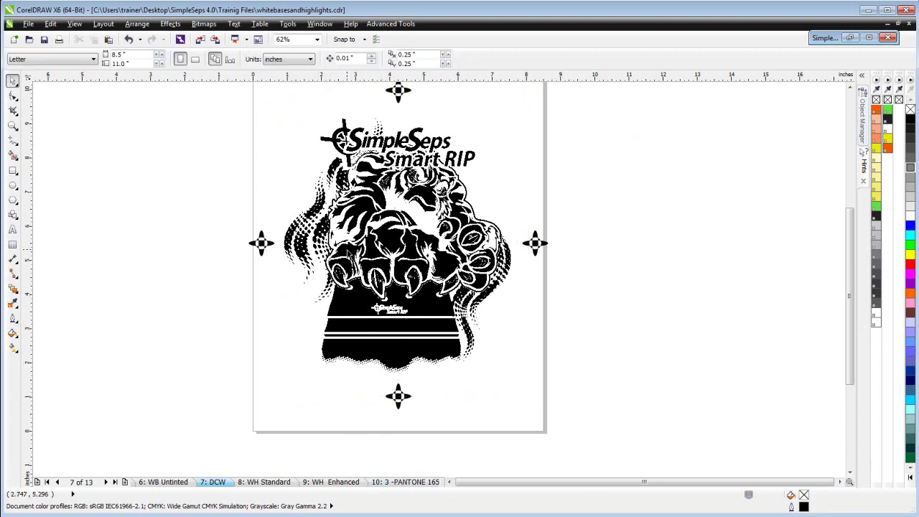
# - Recolor the untinted under base bitmap on the DCW page cyan with no fill, and the choked base above it sky blue
pyautogui.click(348, 251)
pyautogui.click(910, 235)
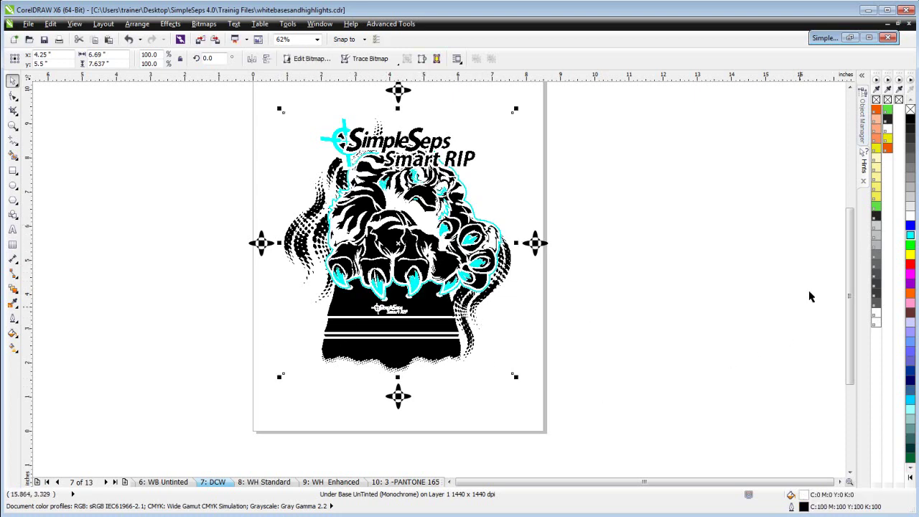
pyautogui.click(910, 110)
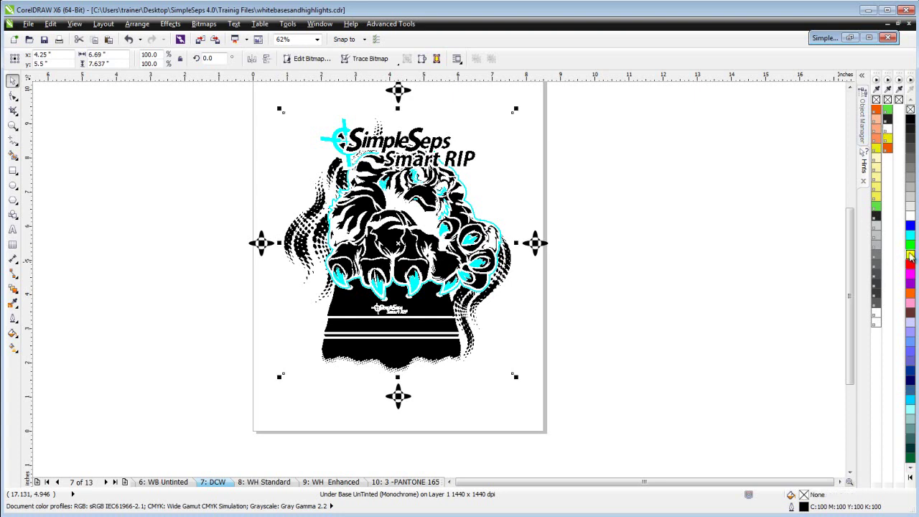
pyautogui.click(911, 400)
pyautogui.click(266, 110)
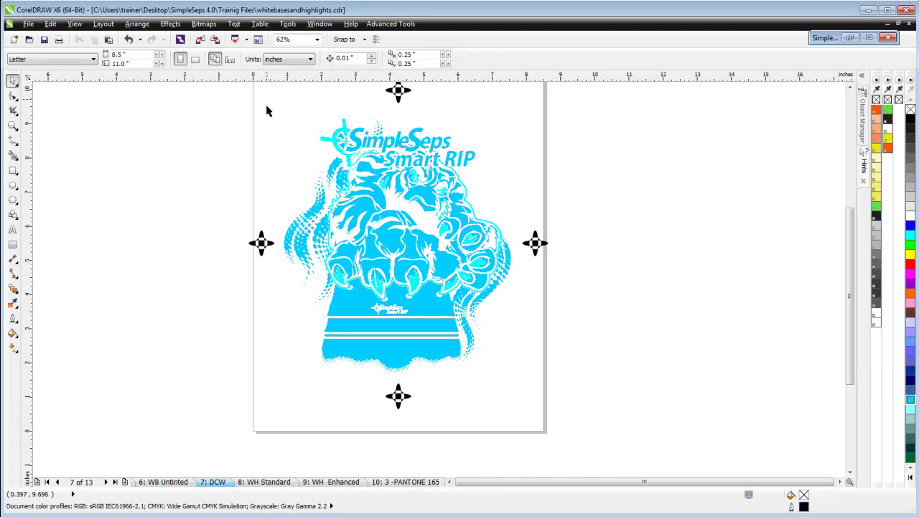
# - Copy both recolored white base bitmaps from the DCW page onto the Halftone Preview artwork and inspect the choke around the claws
pyautogui.moveTo(266, 109); pyautogui.dragTo(535, 405)
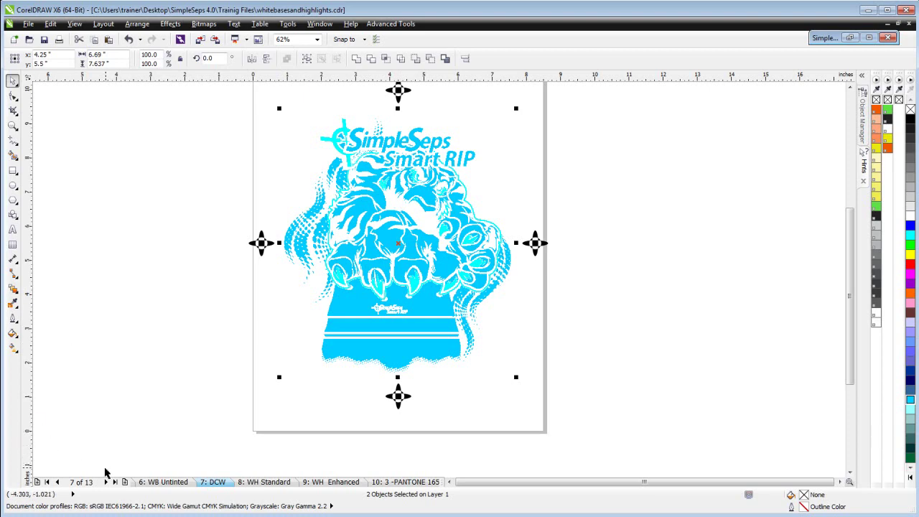
pyautogui.click(47, 482)
pyautogui.click(257, 481)
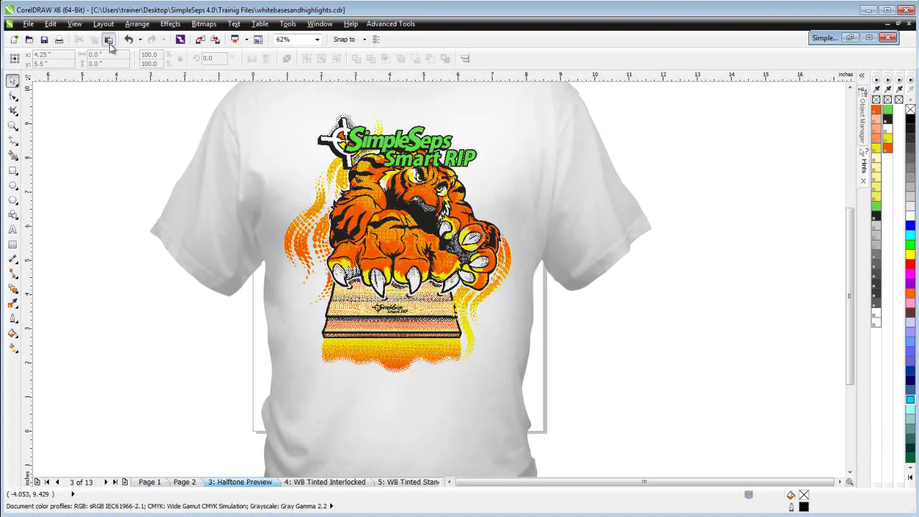
pyautogui.hotkey('ctrl', 'a')
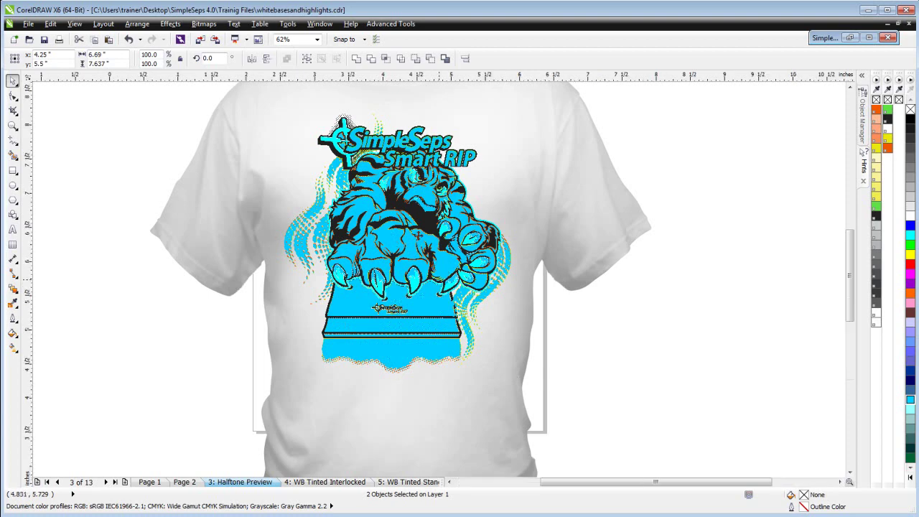
pyautogui.scroll(2, 418, 235)
pyautogui.scroll(2, 439, 280)
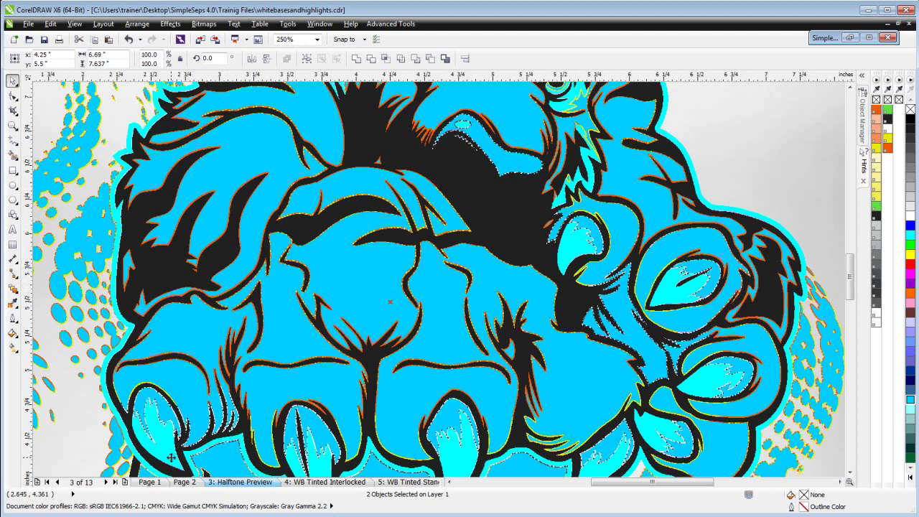
pyautogui.scroll(2, 171, 453)
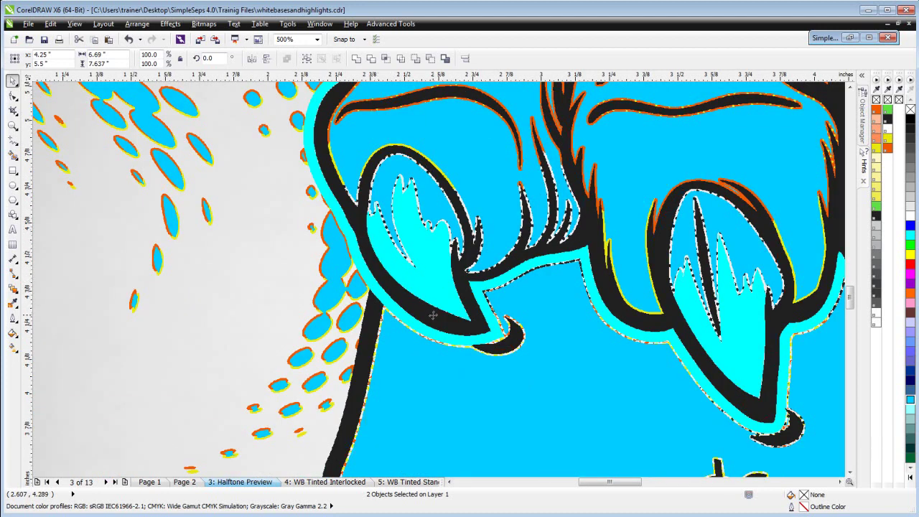
pyautogui.scroll(-4, 445, 206)
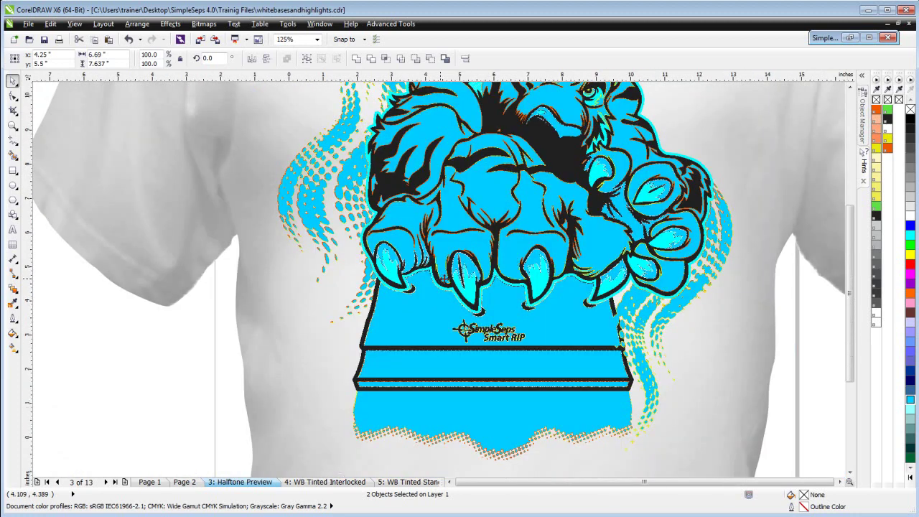
pyautogui.scroll(-1, 444, 279)
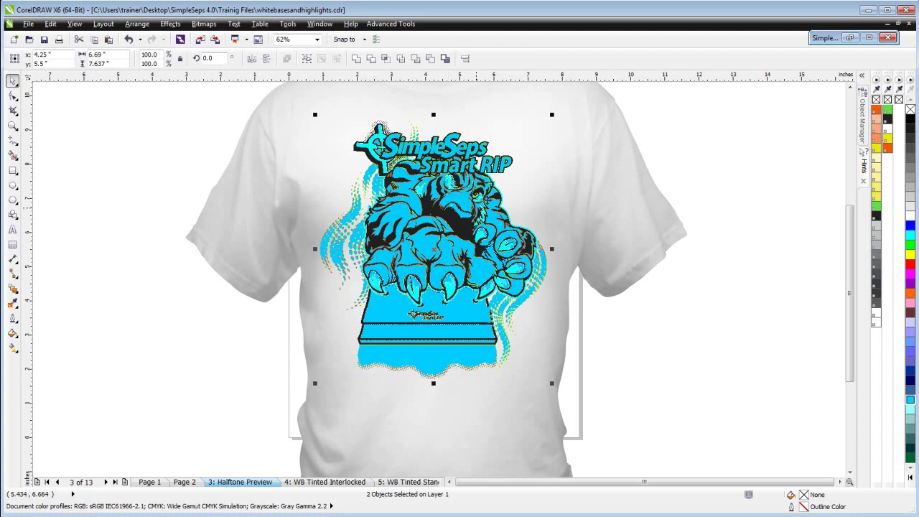
# - Recolor the shirt bitmap on the Halftone Preview page with a gray #808080 fill and a black outline color
pyautogui.click(610, 194)
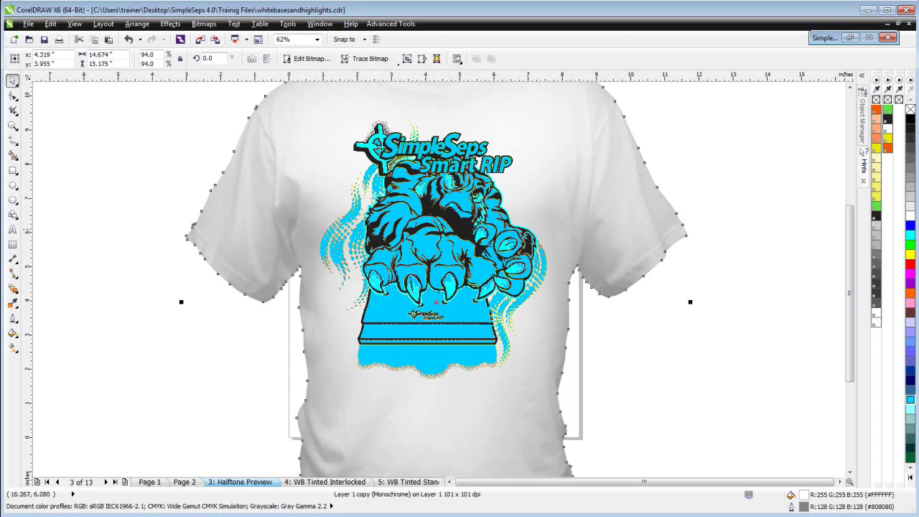
pyautogui.click(911, 167)
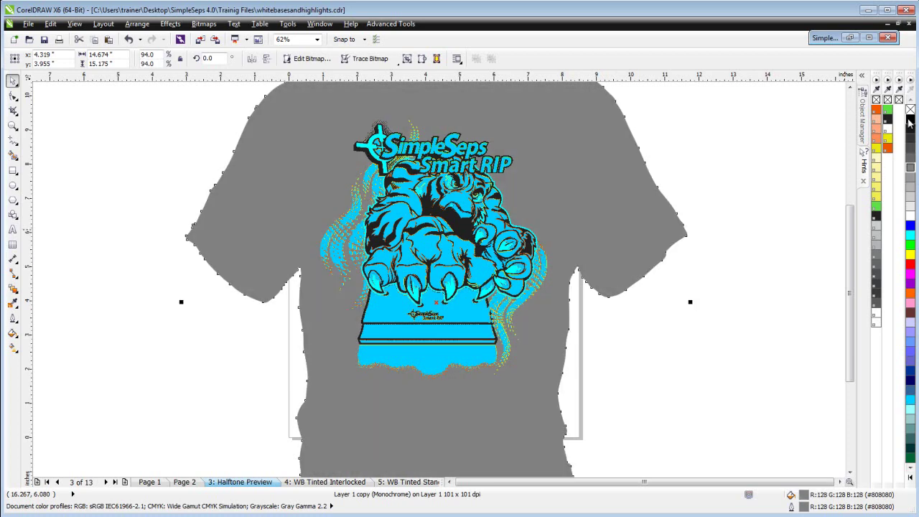
pyautogui.rightClick(910, 120)
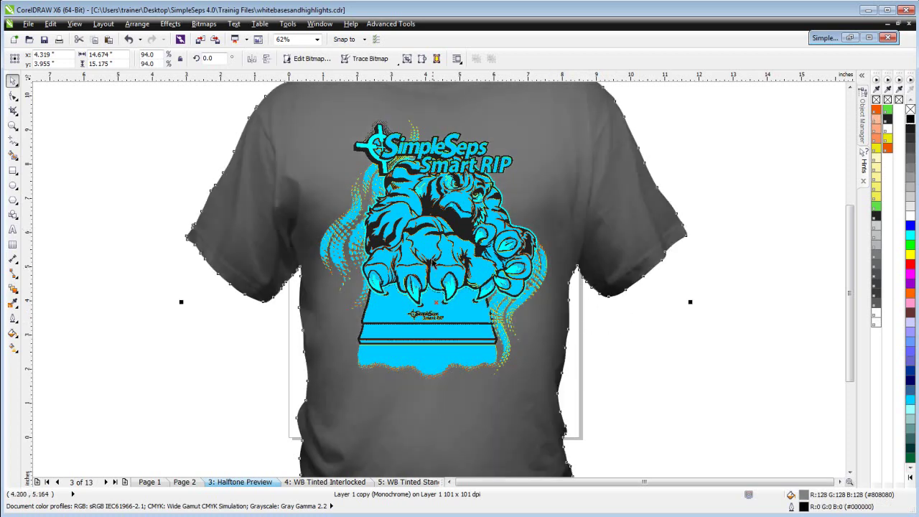
# - Cut both recolored white base bitmaps from the artwork on the gray shirt
pyautogui.click(429, 255)
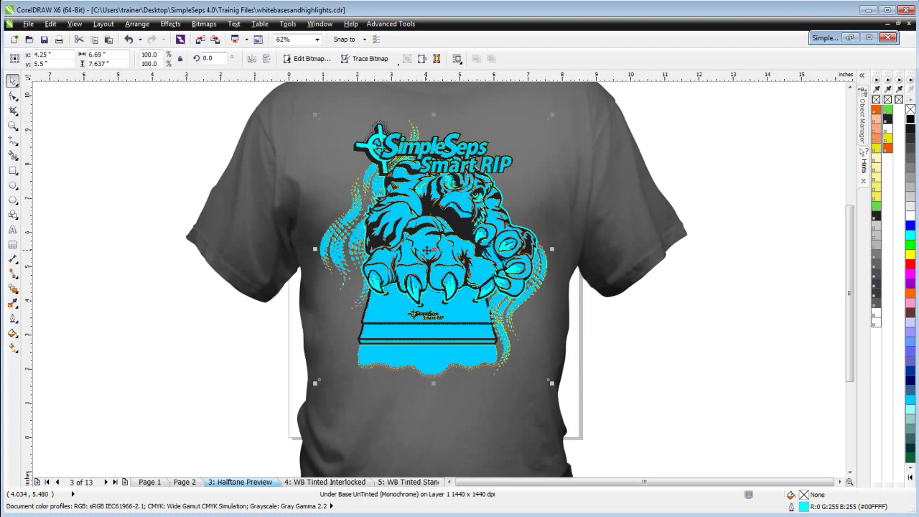
pyautogui.keyDown('shift'); pyautogui.click(428, 280); pyautogui.keyUp('shift')
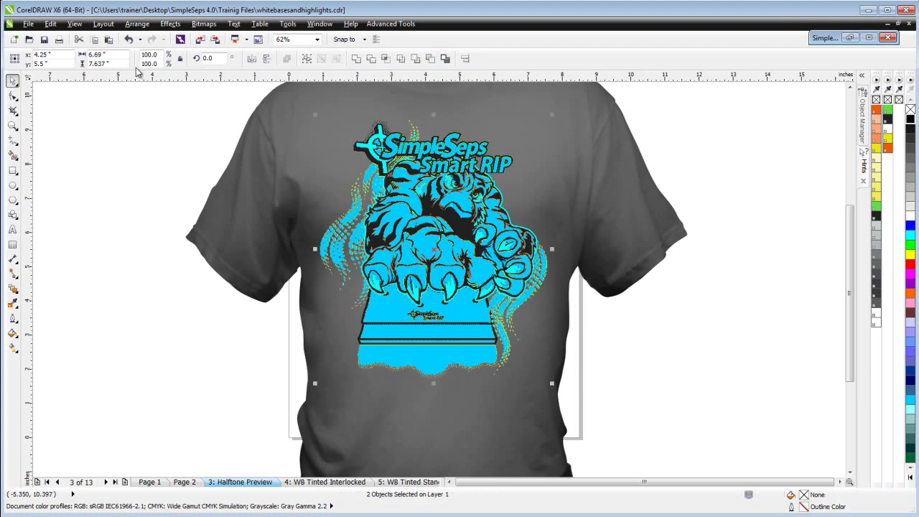
pyautogui.hotkey('ctrl', 'x')
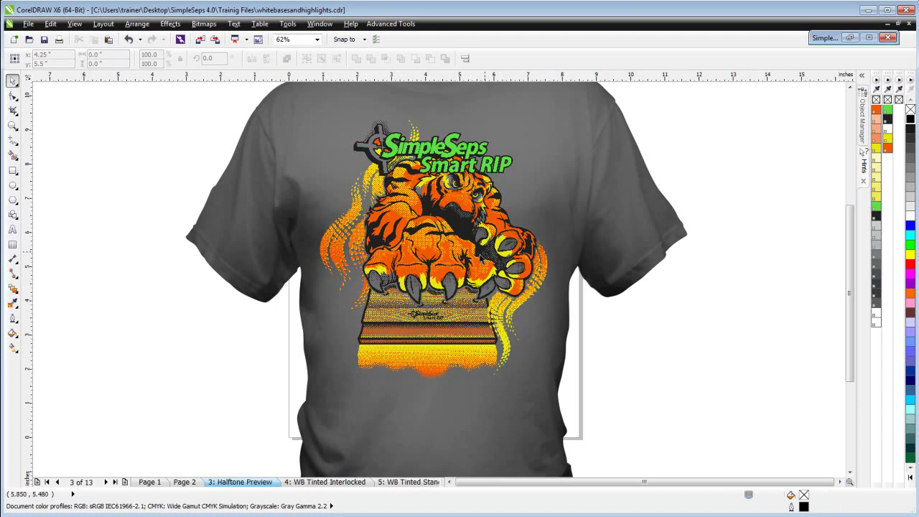
# - Try a white fill with a gray #808080 outline color on the shirt bitmap, and recolor it with a dark gray fill and black outline
pyautogui.click(688, 246)
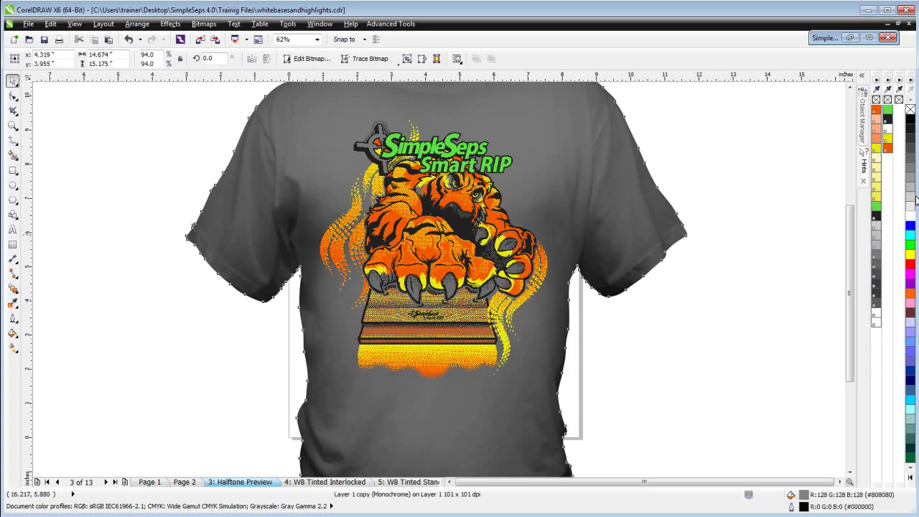
pyautogui.click(910, 208)
pyautogui.rightClick(911, 175)
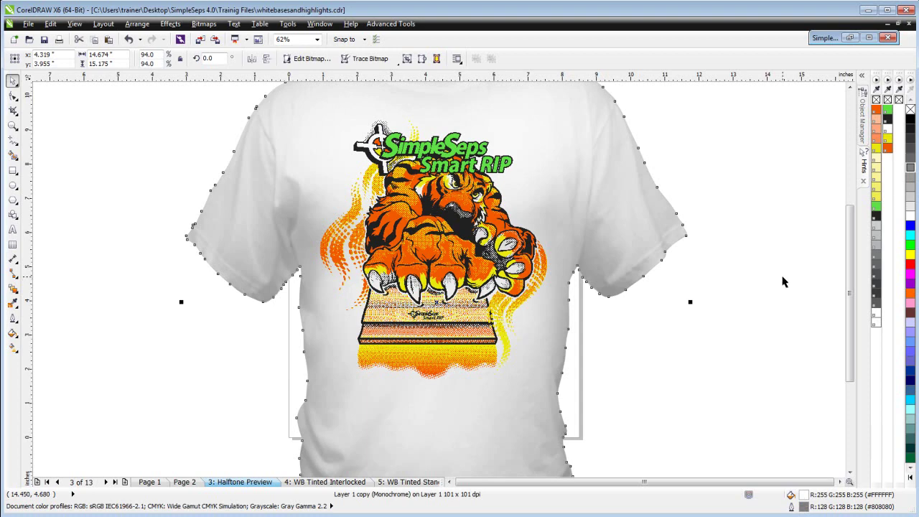
pyautogui.click(908, 165)
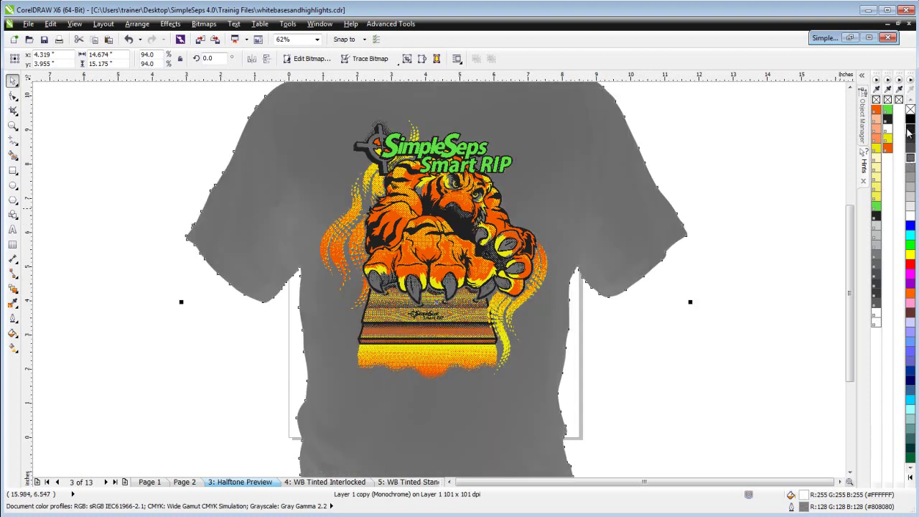
pyautogui.rightClick(910, 118)
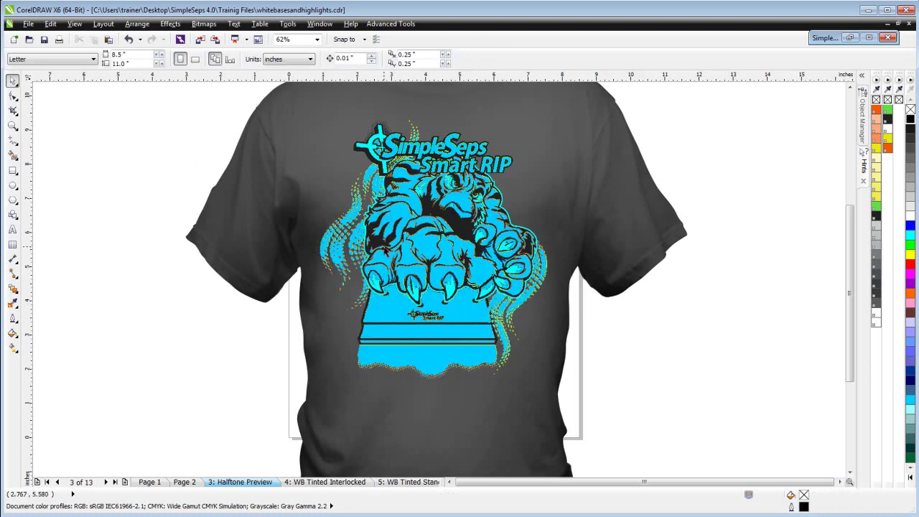
# - Recolor the cyan untinted under base on the shirt white, and check the white base choke options in SimpleSeps
pyautogui.click(386, 248)
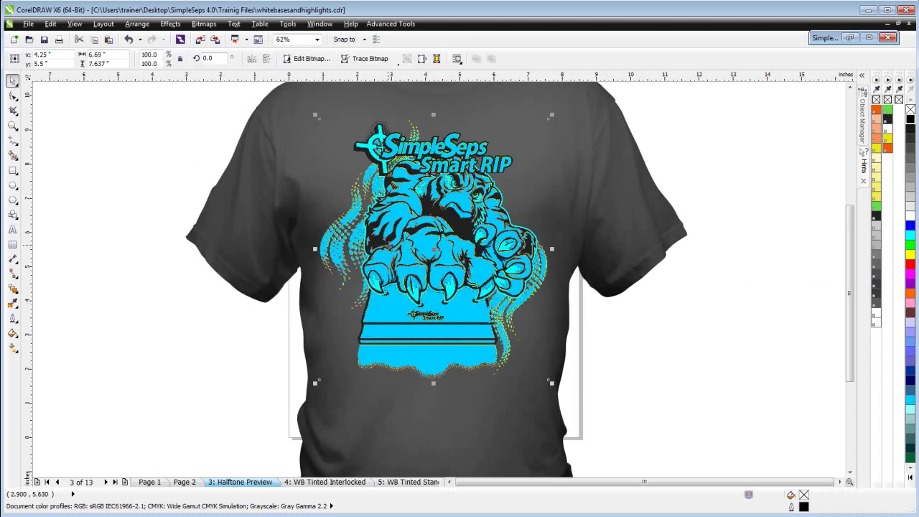
pyautogui.click(910, 216)
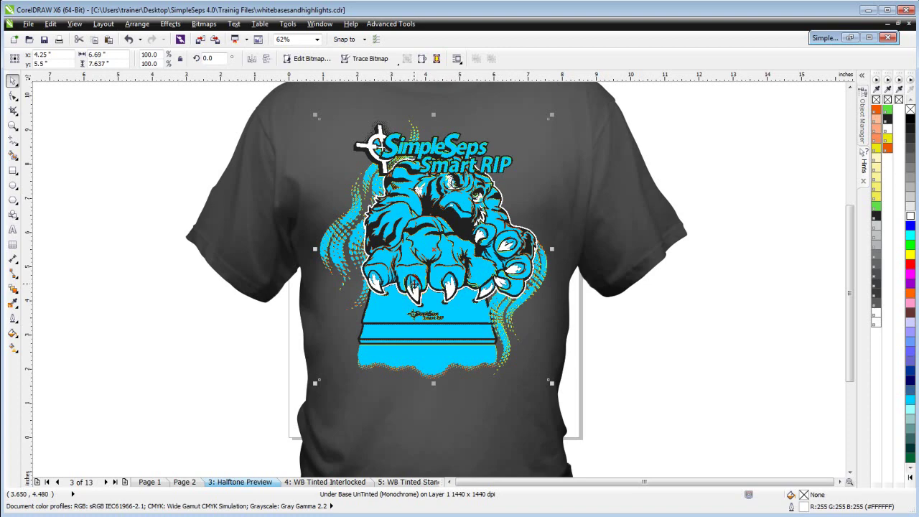
pyautogui.scroll(2, 417, 282)
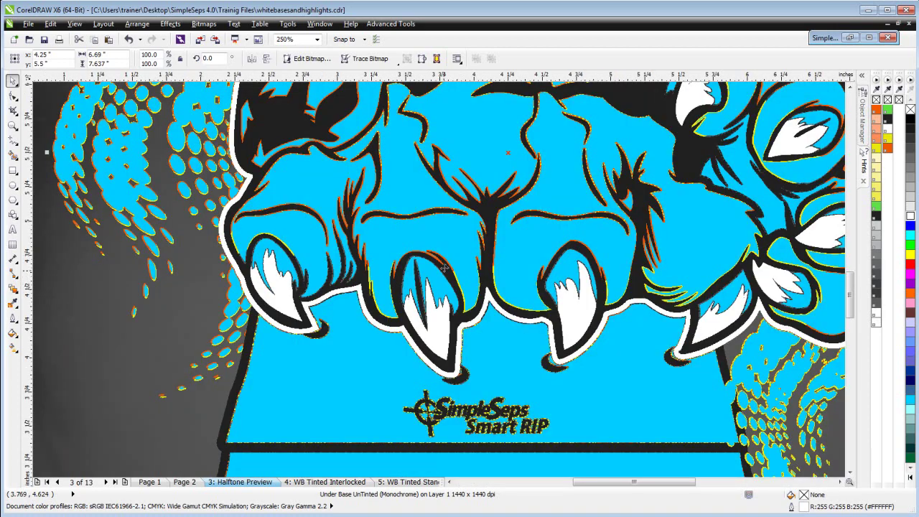
pyautogui.click(854, 39)
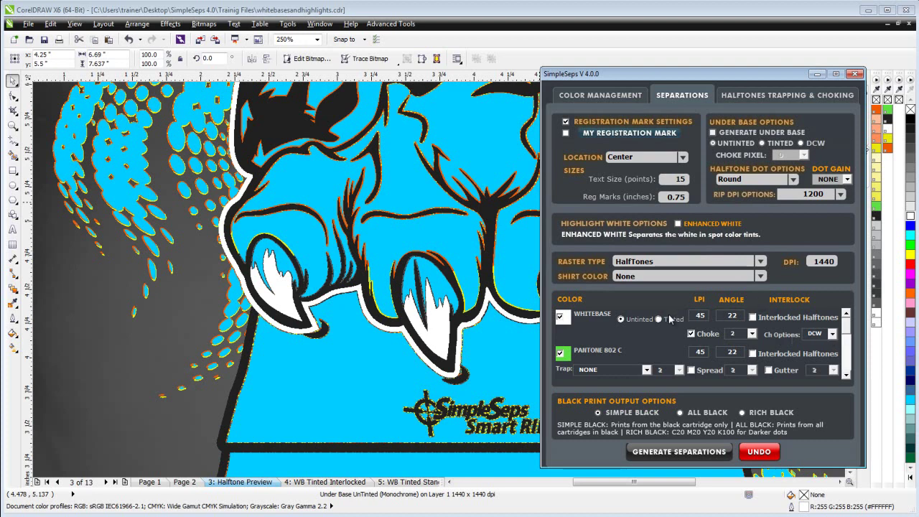
pyautogui.click(818, 73)
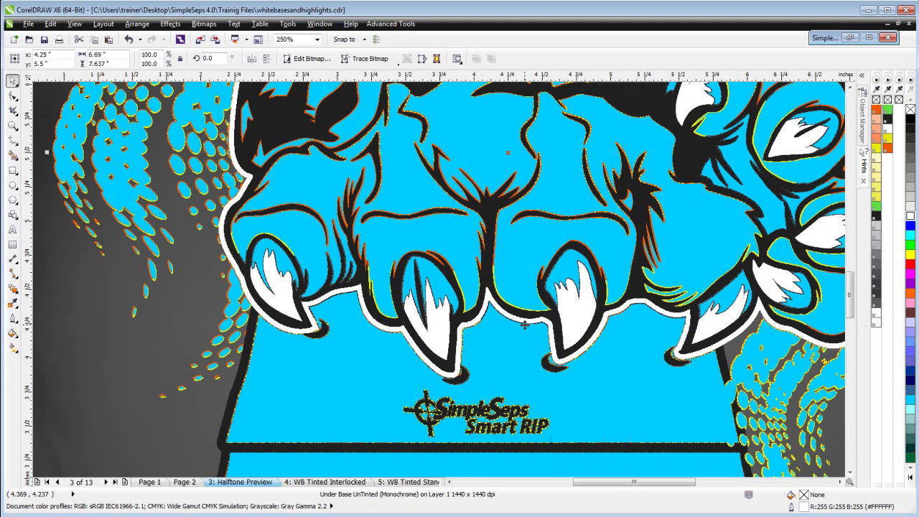
# - Reorder the white untinted under base so it sits directly in front of the shirt bitmap
pyautogui.press('F3')
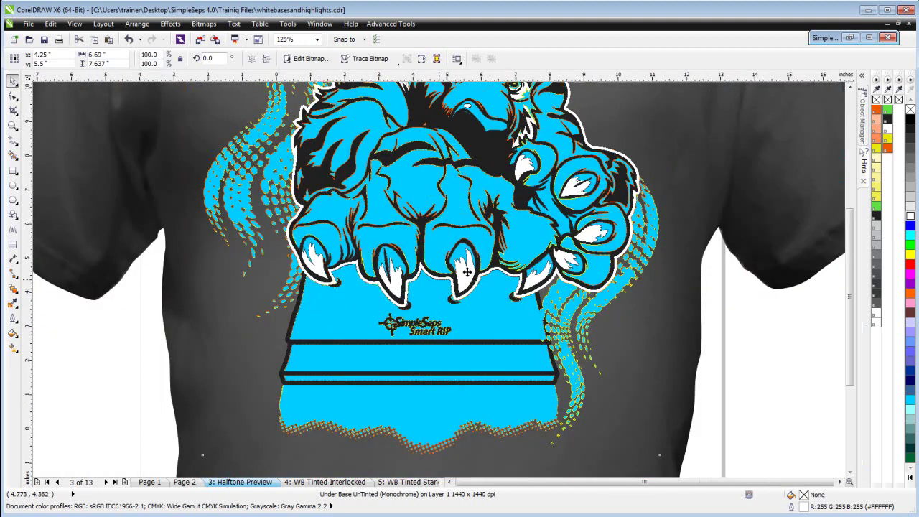
pyautogui.press('F3')
pyautogui.press('F3')
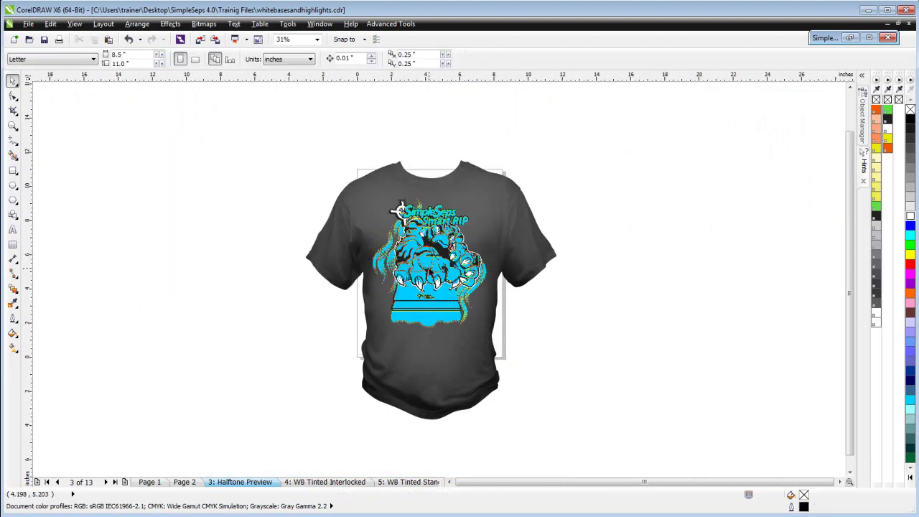
pyautogui.rightClick(429, 270)
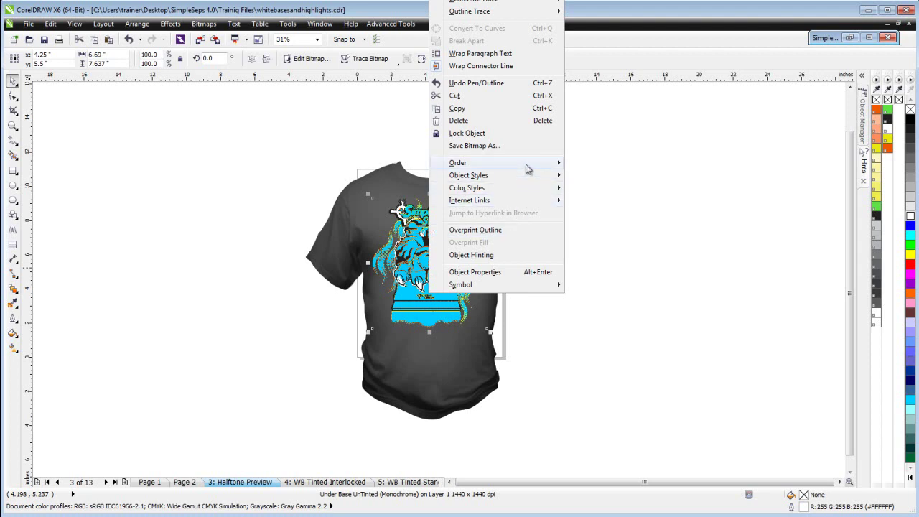
pyautogui.moveTo(526, 165)
pyautogui.click(638, 133)
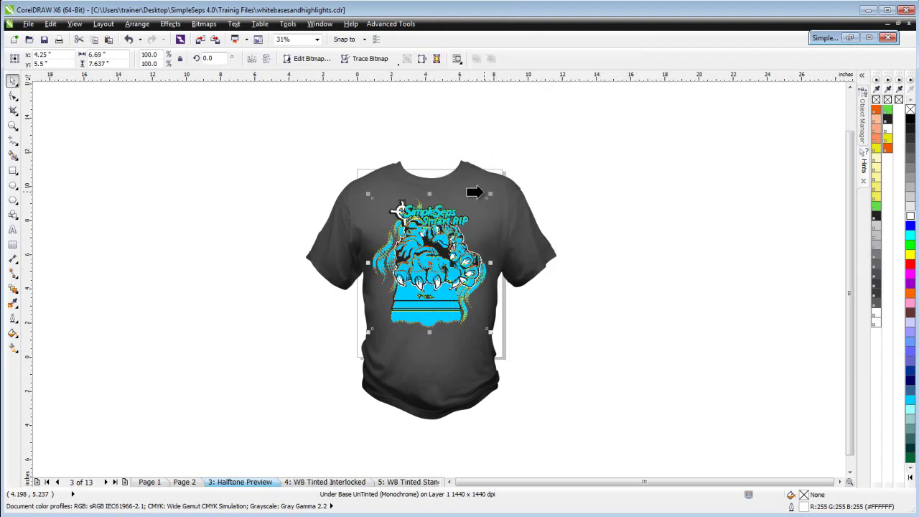
pyautogui.click(484, 192)
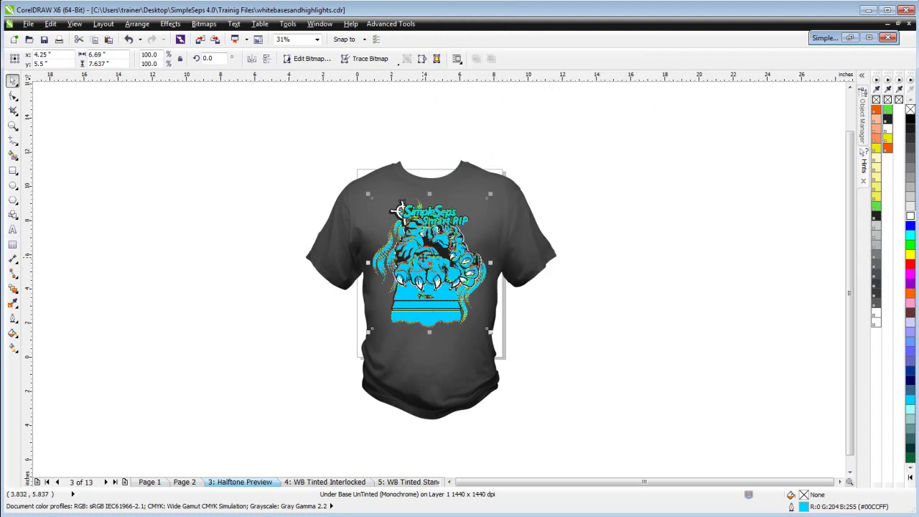
# - Place the sky blue choked base directly in front of the shirt, recolor it white, and inspect the artwork over it
pyautogui.rightClick(421, 212)
pyautogui.moveTo(547, 167)
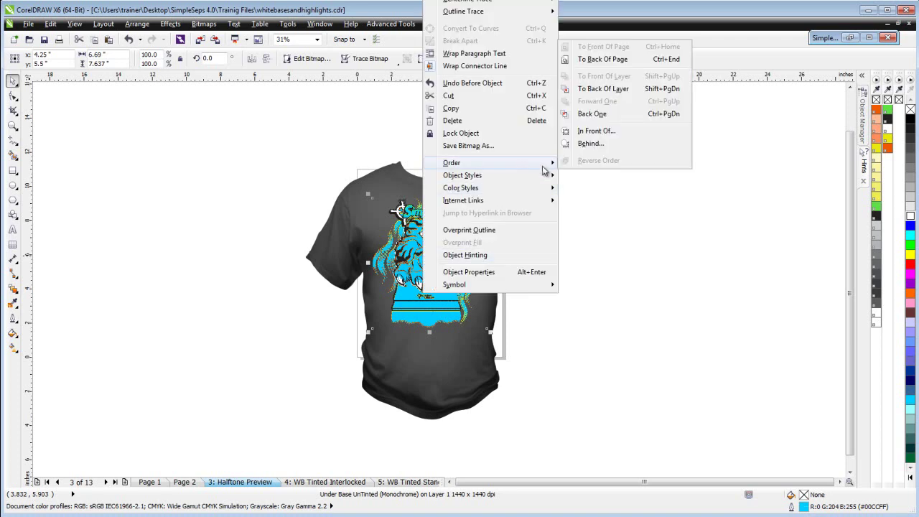
pyautogui.click(596, 131)
pyautogui.click(476, 189)
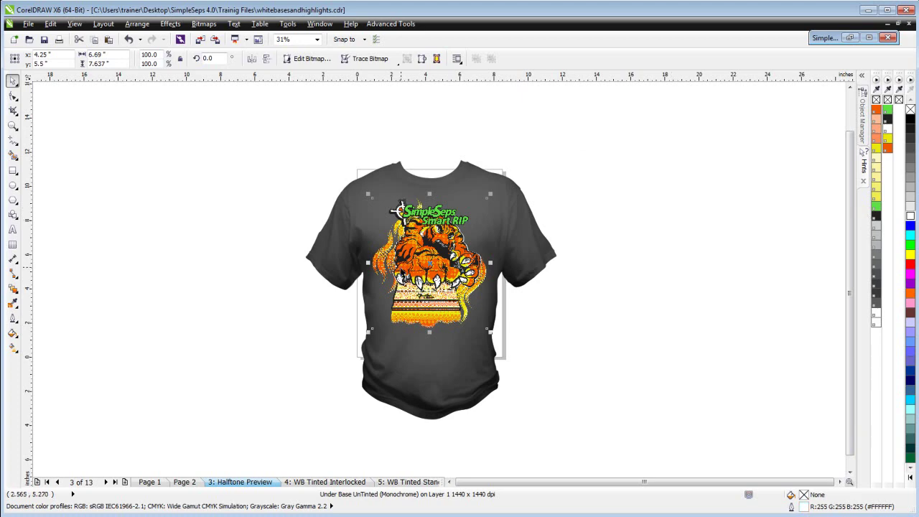
pyautogui.scroll(1, 452, 277)
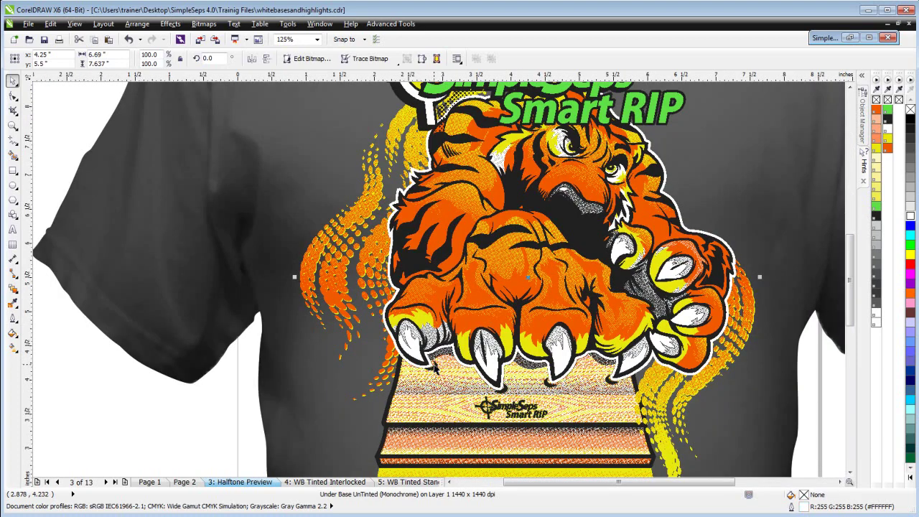
pyautogui.scroll(-1, 674, 371)
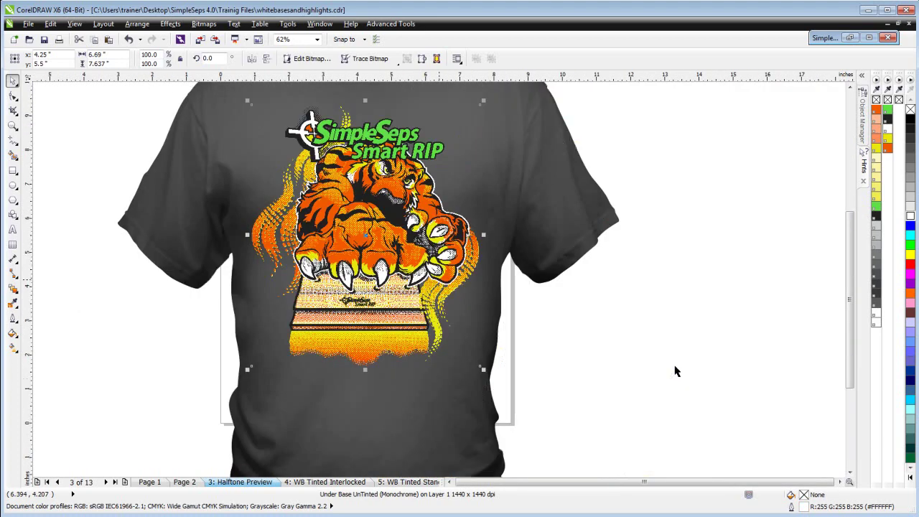
# - Undo the choked base's recolor and reordering, and remove the sky blue base from the artwork
pyautogui.click(429, 296)
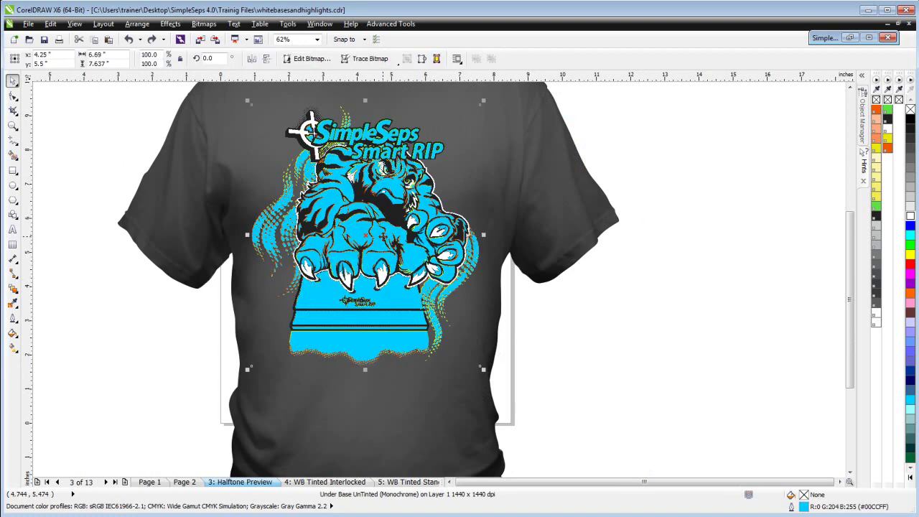
pyautogui.click(365, 252)
pyautogui.press('Escape')
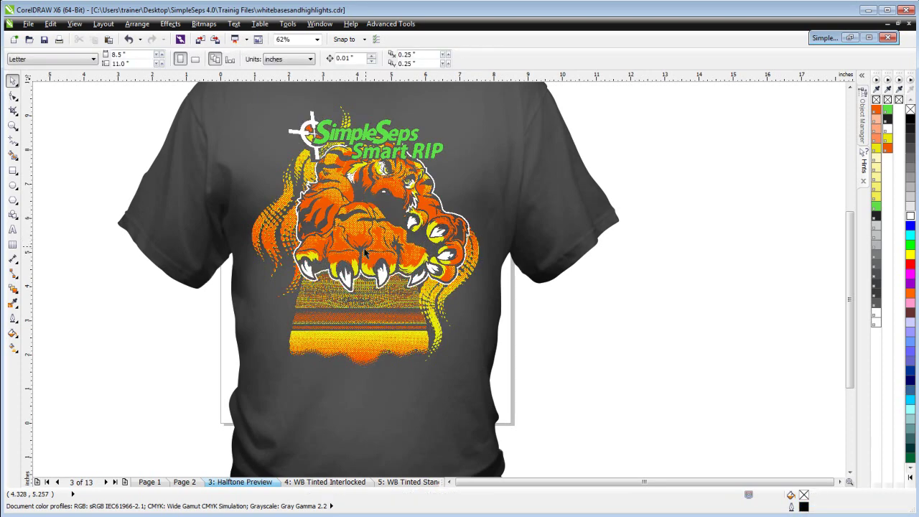
# - Examine the halftone dots between the paw pads in the tinted under base on the WB Tinted Standard page
pyautogui.click(387, 484)
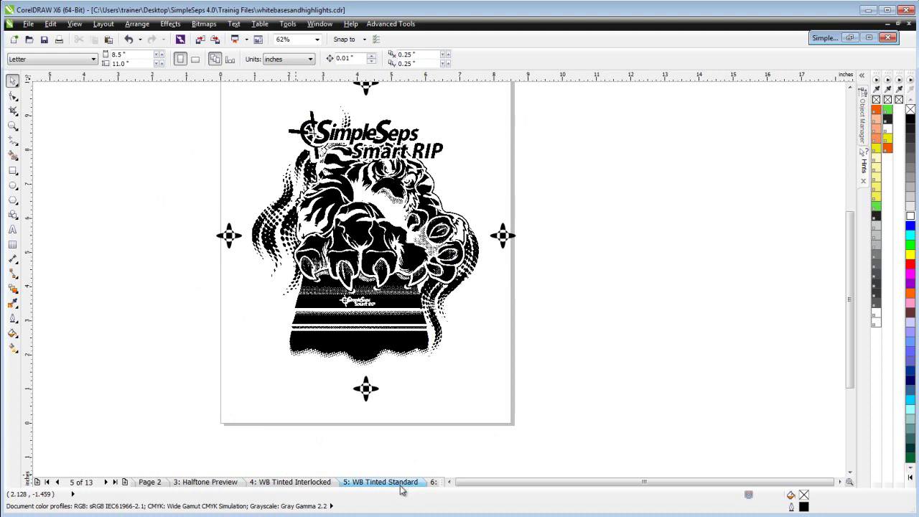
pyautogui.click(400, 266)
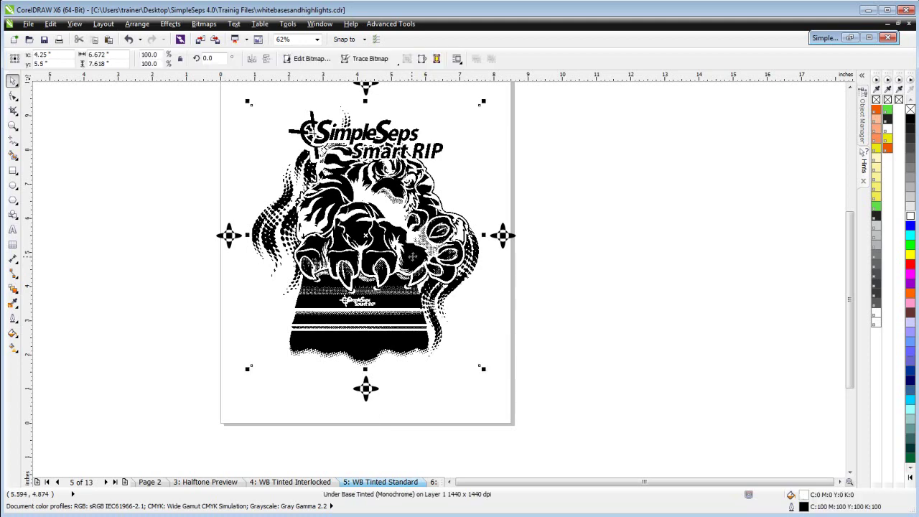
pyautogui.scroll(2, 439, 280)
pyautogui.scroll(1, 439, 280)
pyautogui.scroll(1, 441, 285)
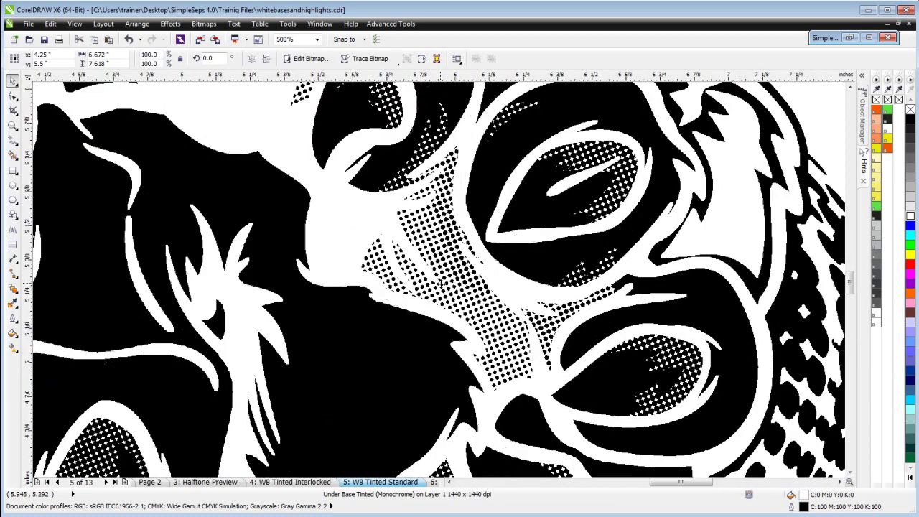
# - Restore the black separation on the Halftone Preview page, and delete the white untinted under base lying beneath the artwork colors
pyautogui.click(215, 482)
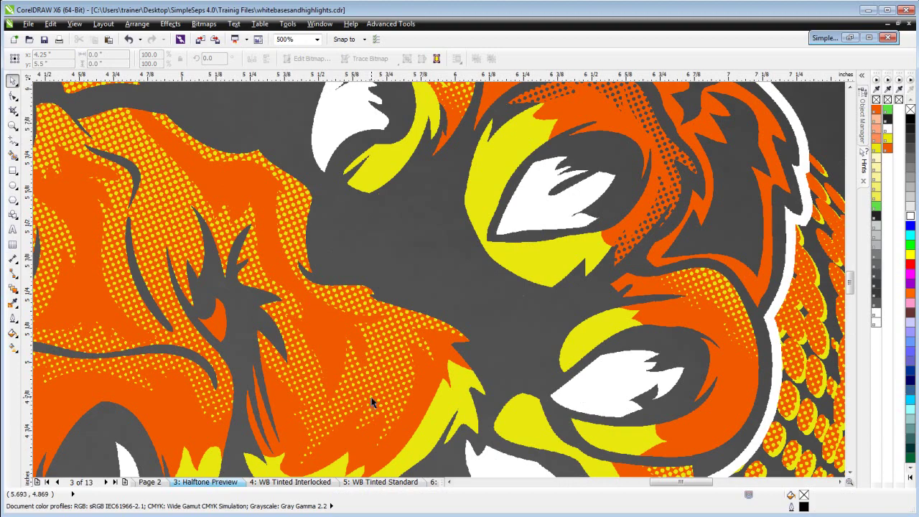
pyautogui.scroll(-1, 430, 286)
pyautogui.scroll(-1, 394, 273)
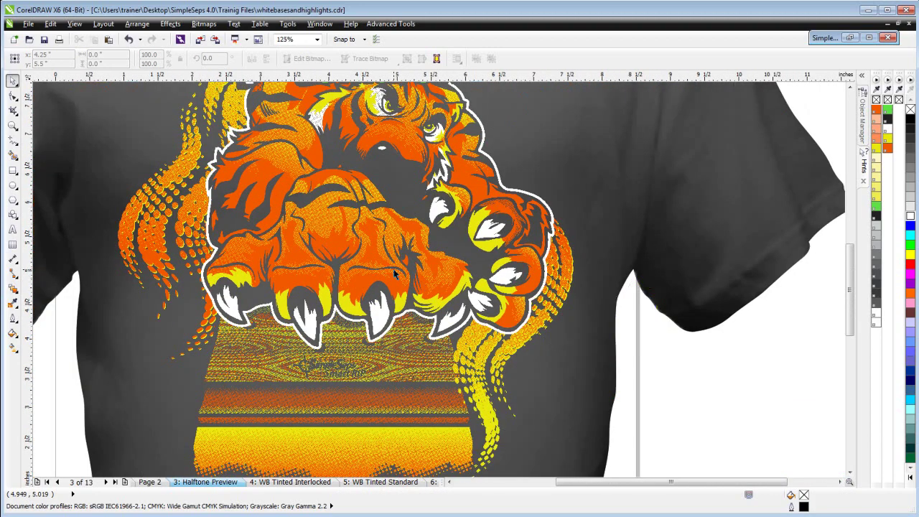
pyautogui.click(390, 271)
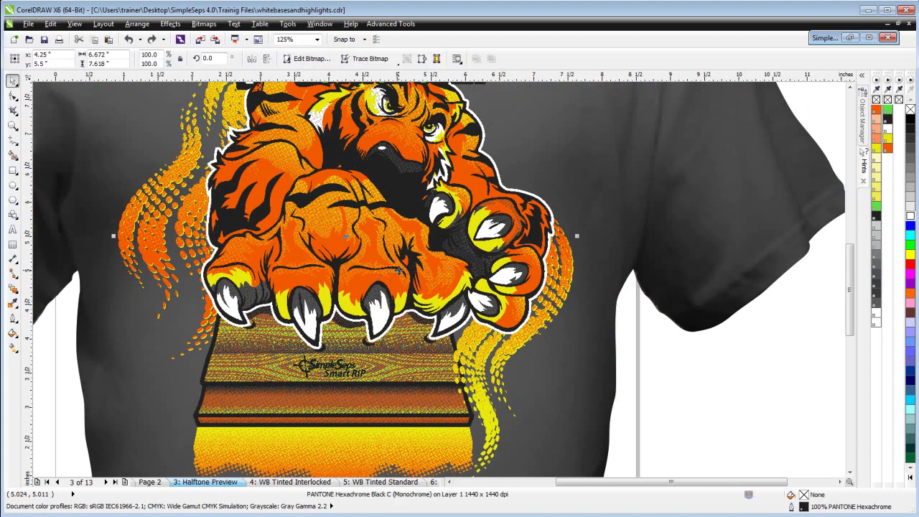
pyautogui.keyDown('alt'); pyautogui.click(399, 271); pyautogui.keyUp('alt')
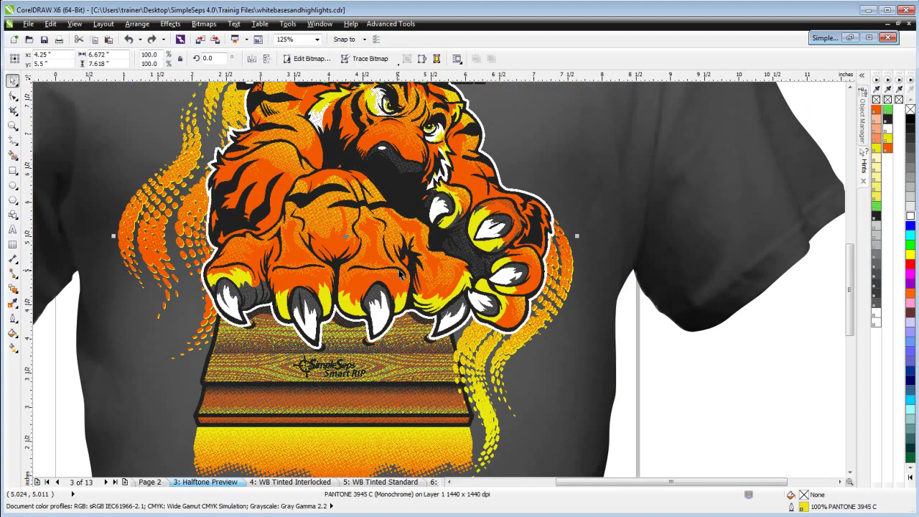
pyautogui.keyDown('alt'); pyautogui.click(402, 274); pyautogui.keyUp('alt')
pyautogui.keyDown('alt'); pyautogui.click(400, 273); pyautogui.keyUp('alt')
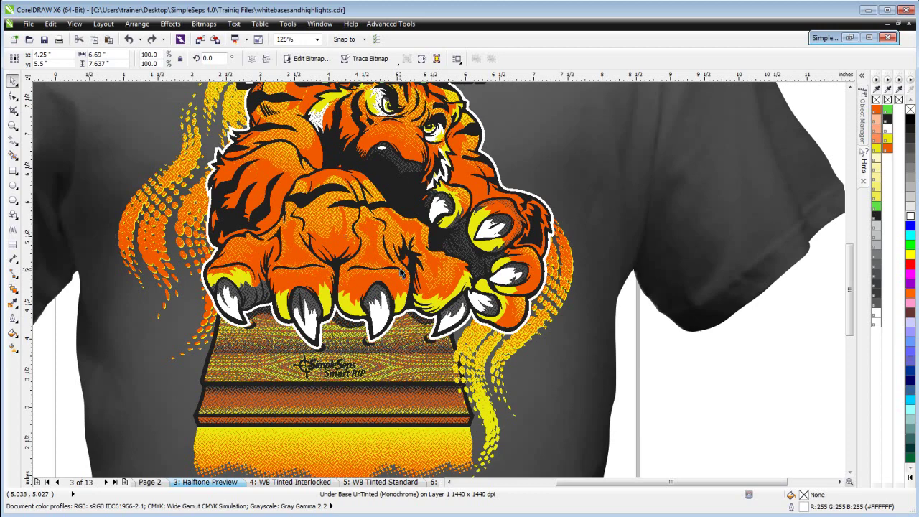
pyautogui.press('Delete')
# - Compare the paw's halftones on the shirt without a base against the tinted under base on the WB Tinted Standard page
pyautogui.scroll(2, 443, 286)
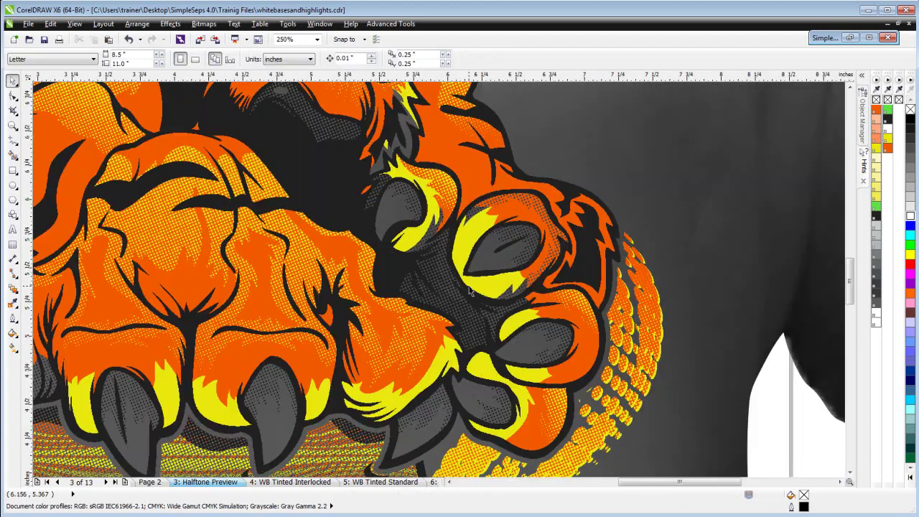
pyautogui.scroll(2, 459, 294)
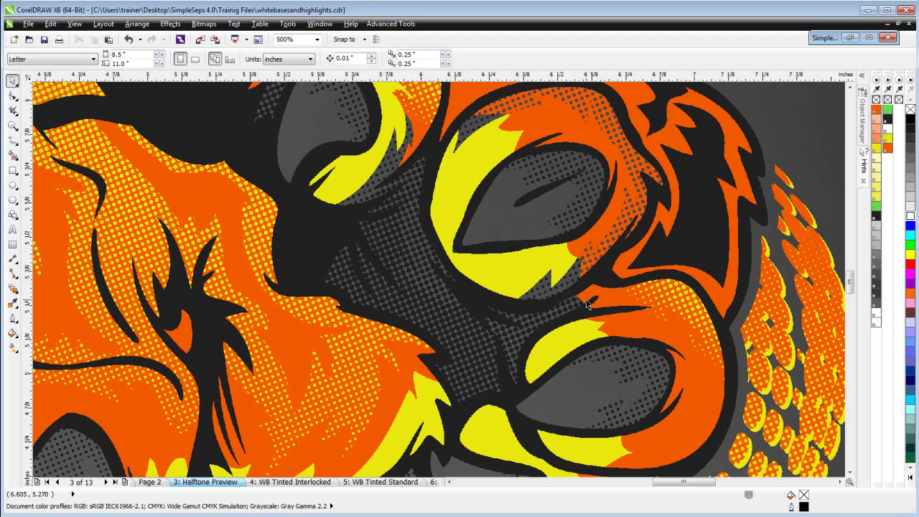
pyautogui.scroll(-4, 441, 363)
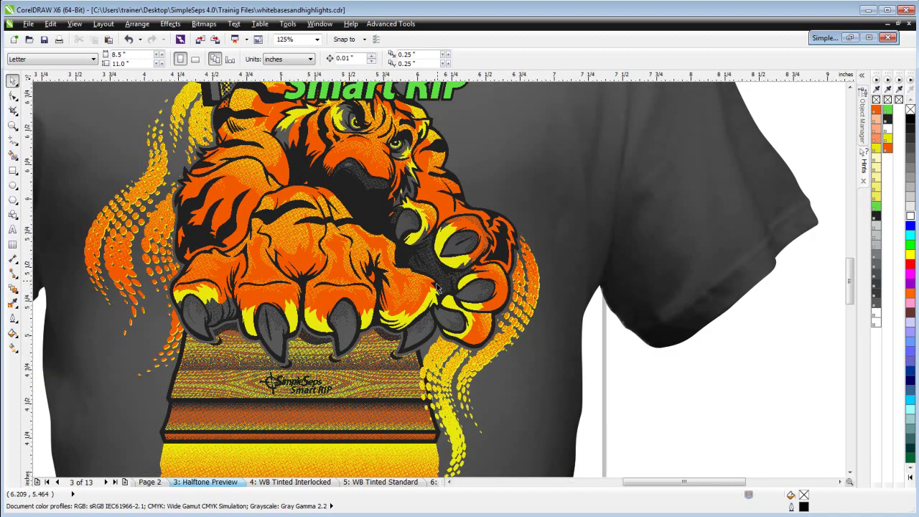
pyautogui.scroll(2, 432, 306)
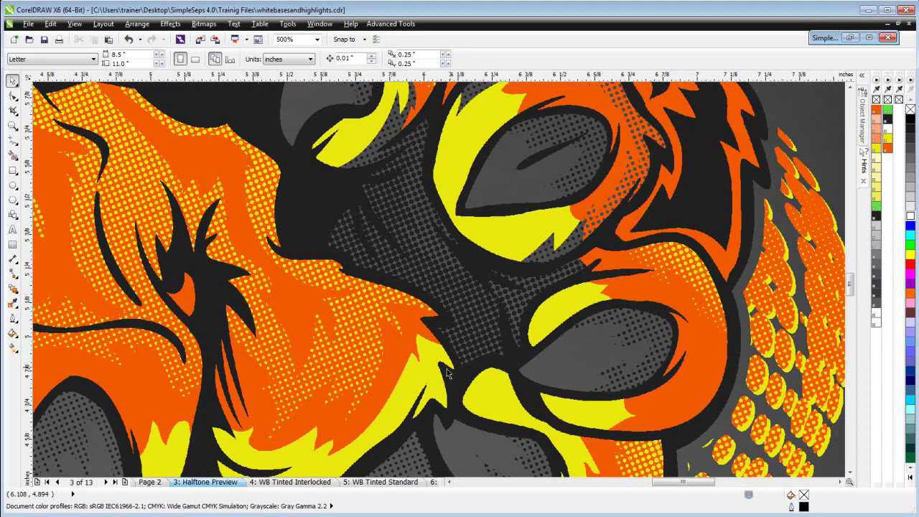
pyautogui.click(374, 483)
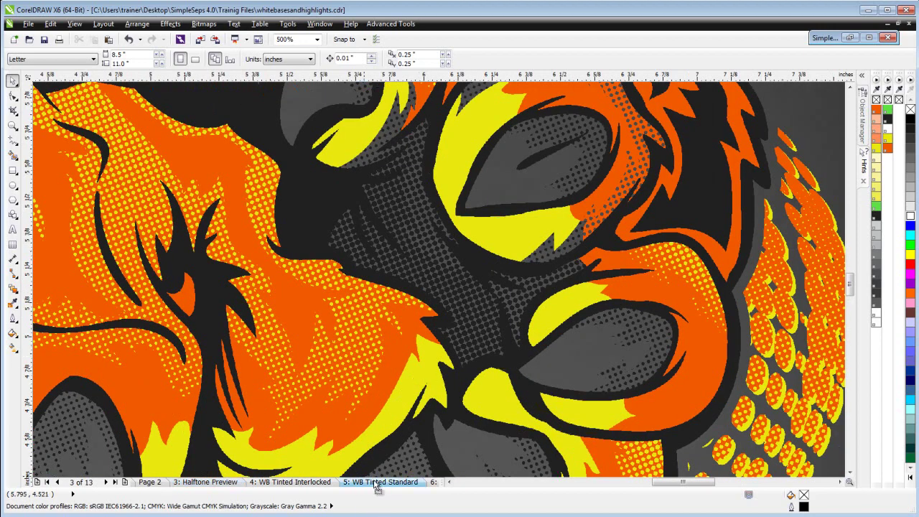
pyautogui.click(455, 282)
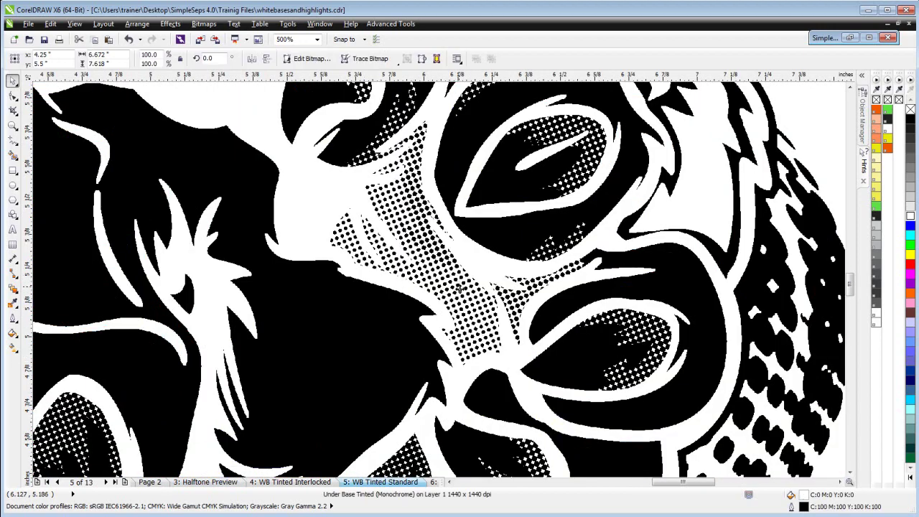
pyautogui.scroll(-2, 440, 329)
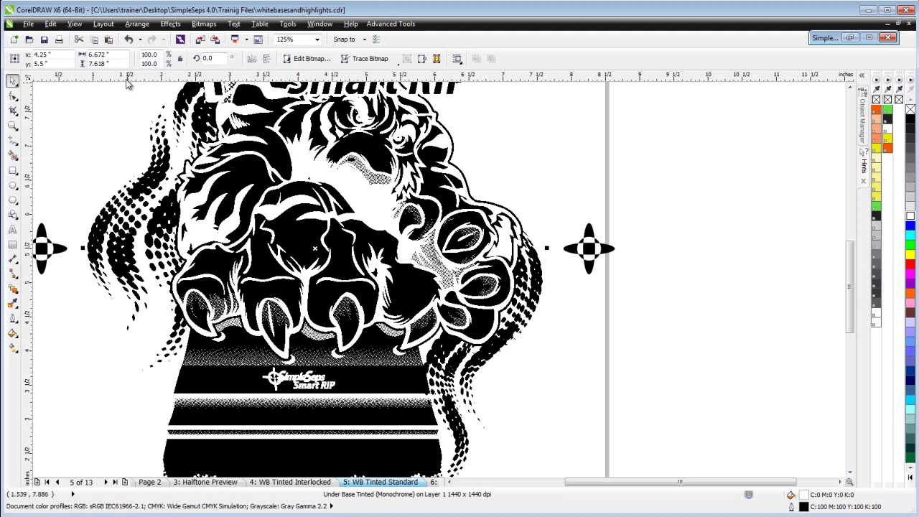
# - Paste the copied tinted standard base onto the Halftone Preview page and order it directly in front of the shirt, beneath the artwork colors
pyautogui.click(216, 482)
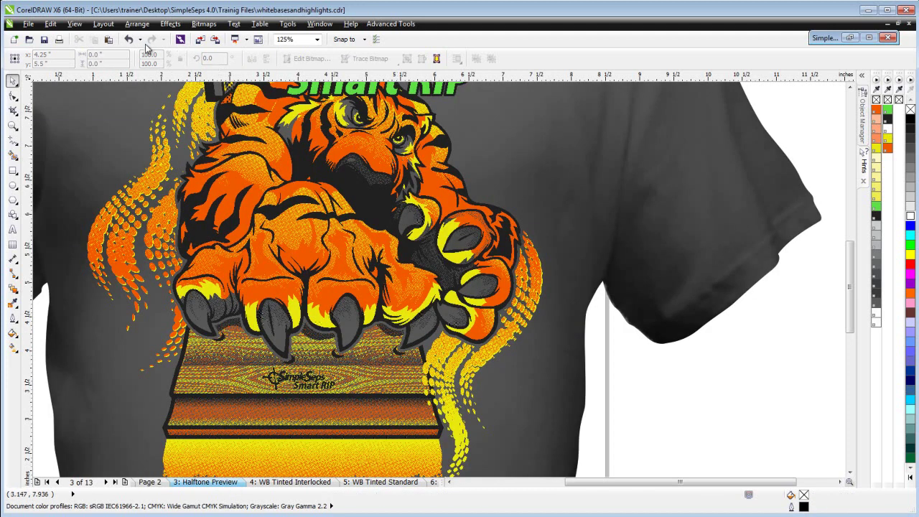
pyautogui.click(109, 40)
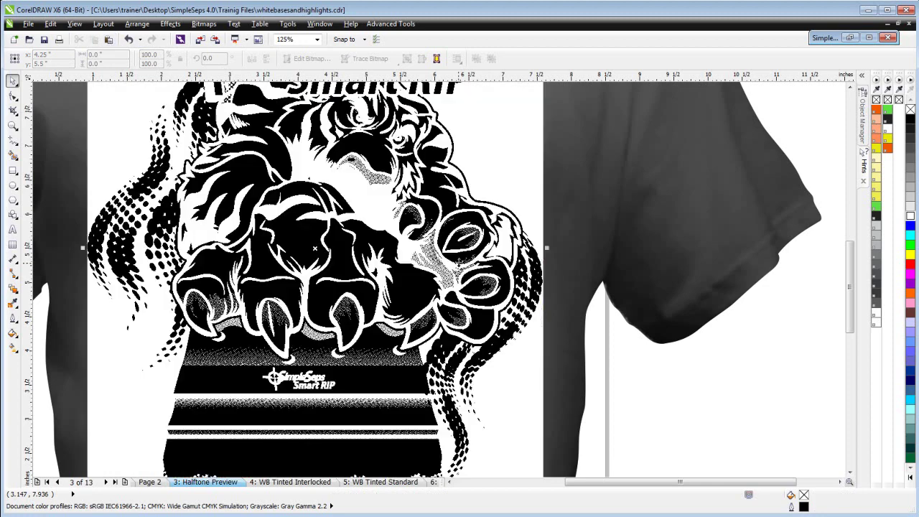
pyautogui.rightClick(347, 266)
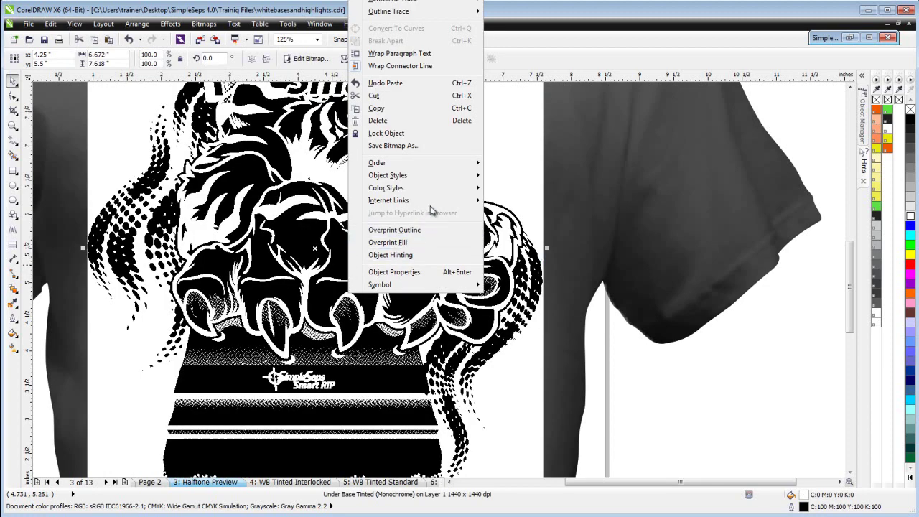
pyautogui.moveTo(454, 165)
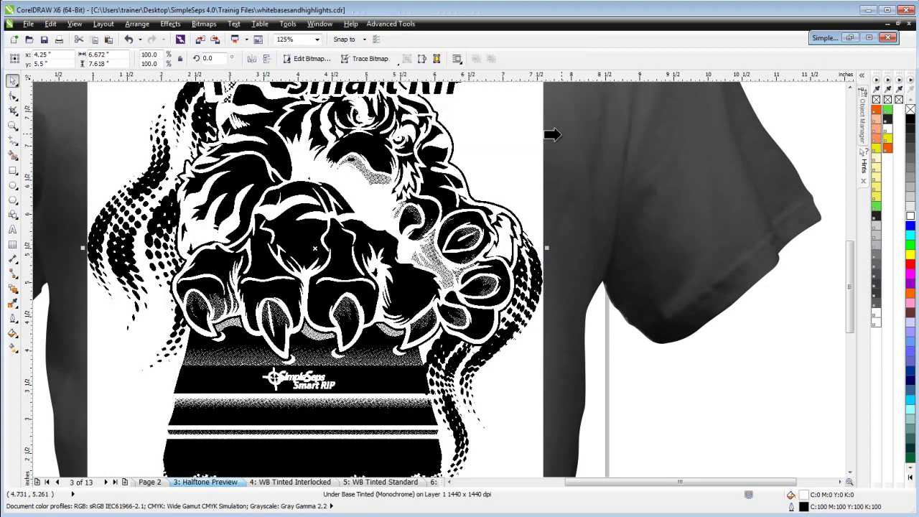
pyautogui.click(560, 143)
pyautogui.click(594, 150)
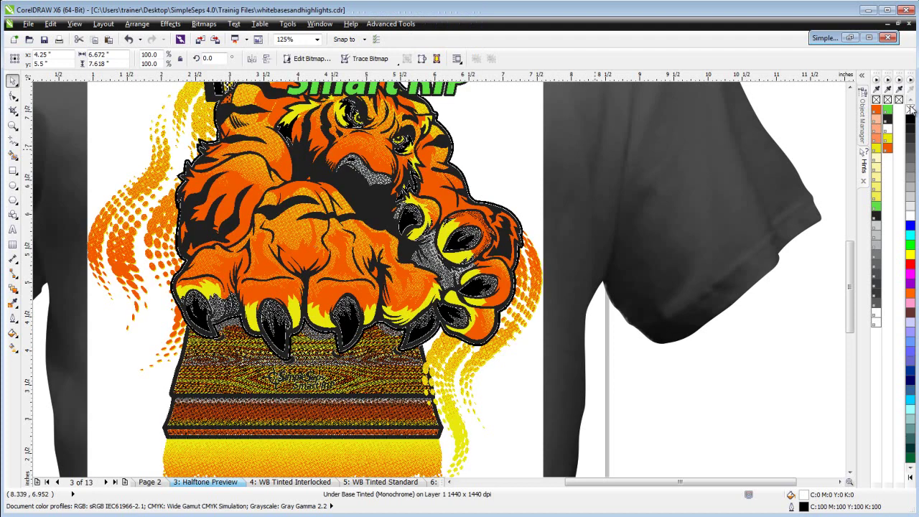
# - Color the tinted standard base white with no background fill, and examine the halftone dots between the paw pads
pyautogui.click(911, 108)
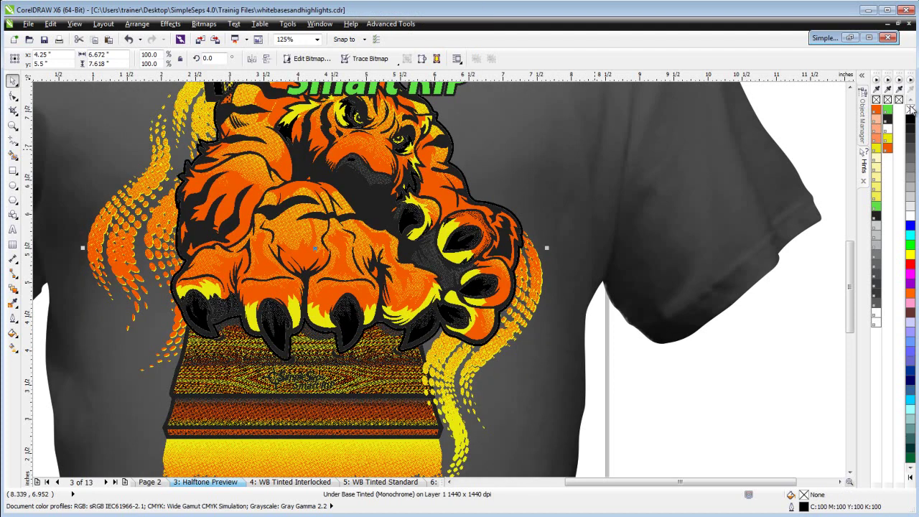
pyautogui.click(909, 215)
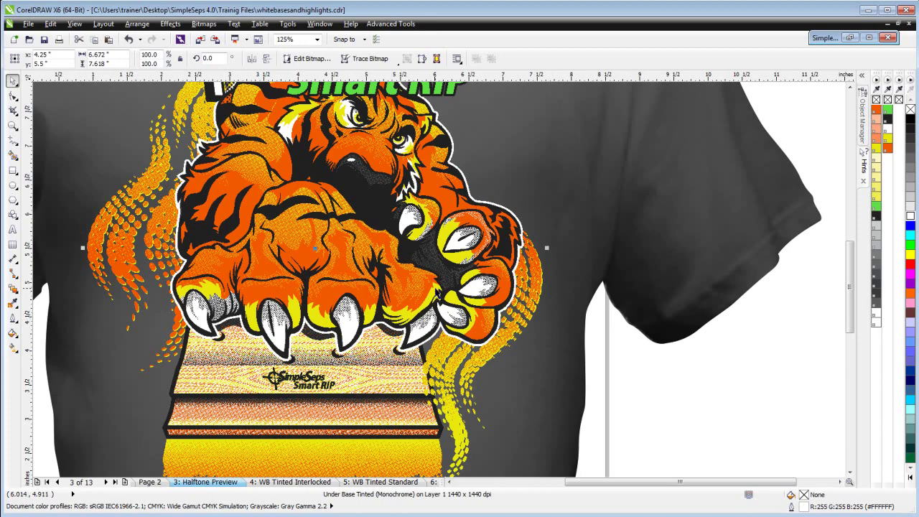
pyautogui.scroll(5, 438, 274)
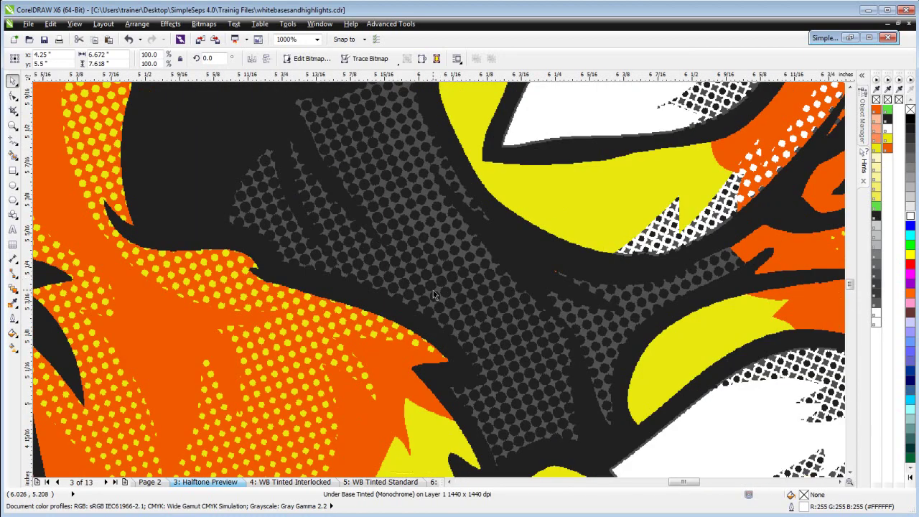
pyautogui.scroll(-2, 433, 290)
pyautogui.scroll(-2, 440, 284)
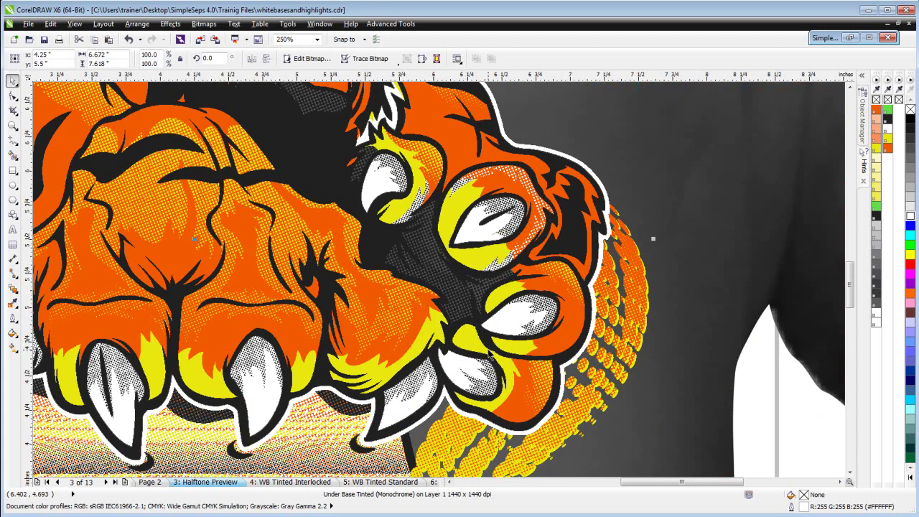
# - Cut the white tinted standard base from the shirt preview, and undo its trial paste on top of the artwork
pyautogui.click(79, 41)
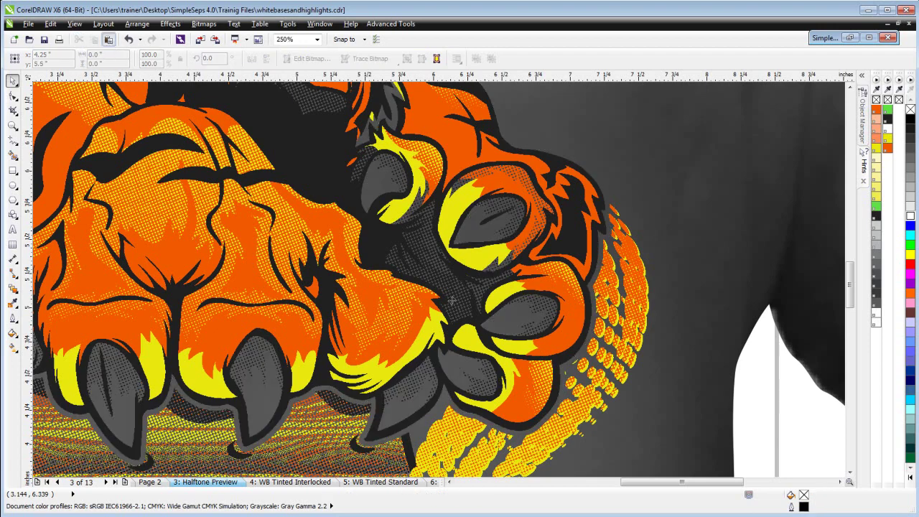
pyautogui.scroll(2, 443, 281)
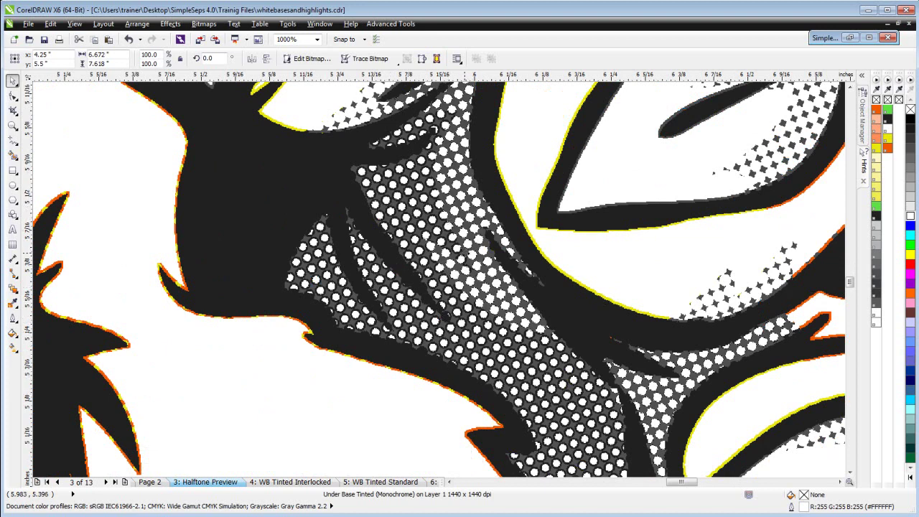
pyautogui.hotkey('ctrl', 'z')
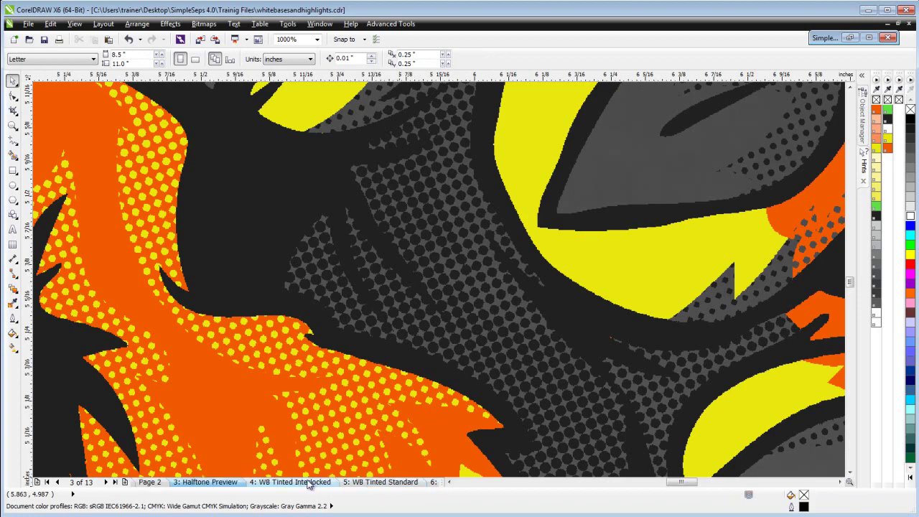
# - Copy the under base from the WB Tinted Interlocked page and paste it onto the Halftone Preview page
pyautogui.click(284, 487)
pyautogui.scroll(-2, 390, 395)
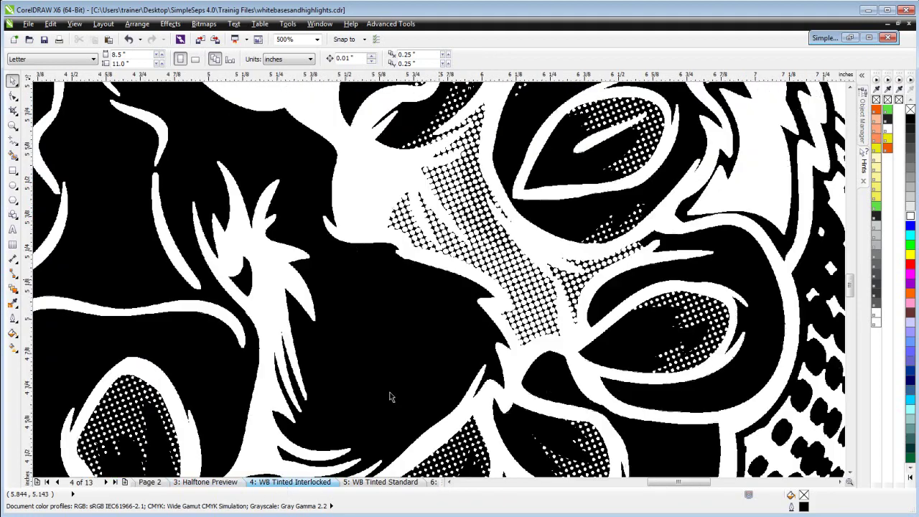
pyautogui.scroll(-2, 390, 396)
pyautogui.click(390, 396)
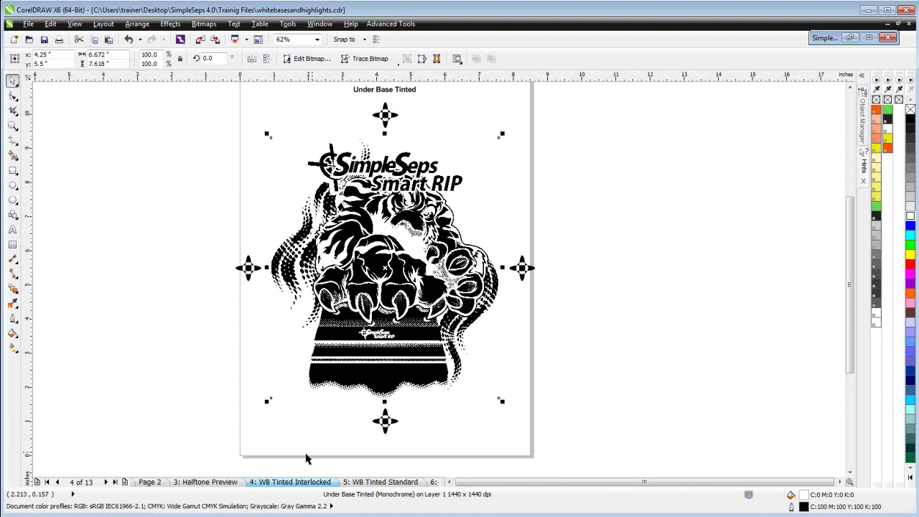
pyautogui.click(227, 486)
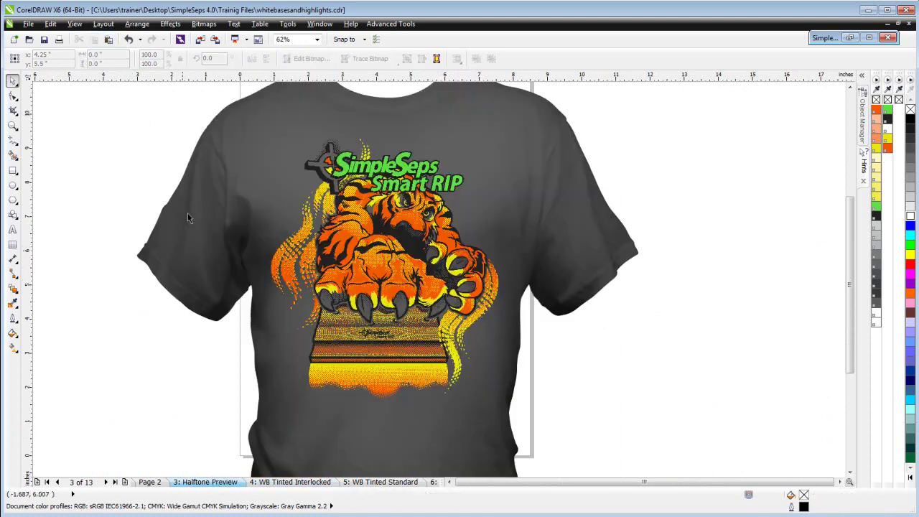
pyautogui.click(108, 40)
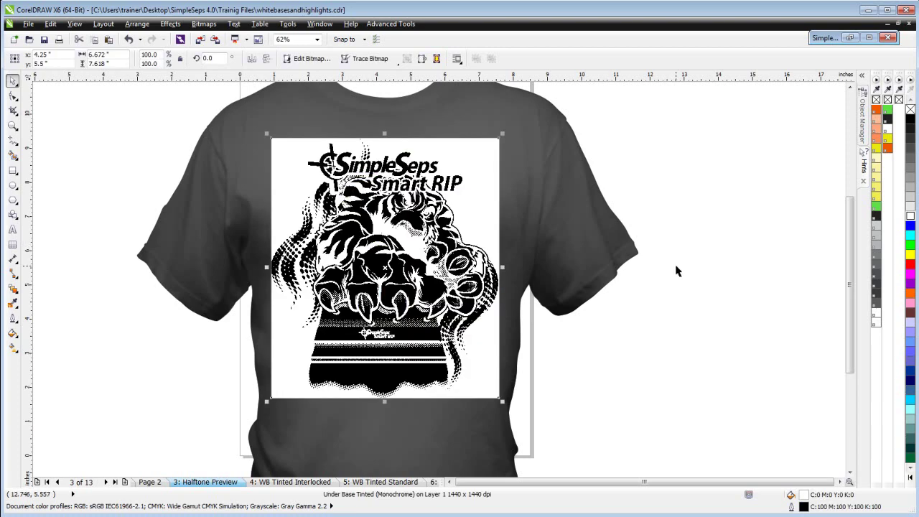
# - Color the pasted interlocked base cyan with no background fill, and examine how its halftones fit around the black dots between the paw pads
pyautogui.click(910, 109)
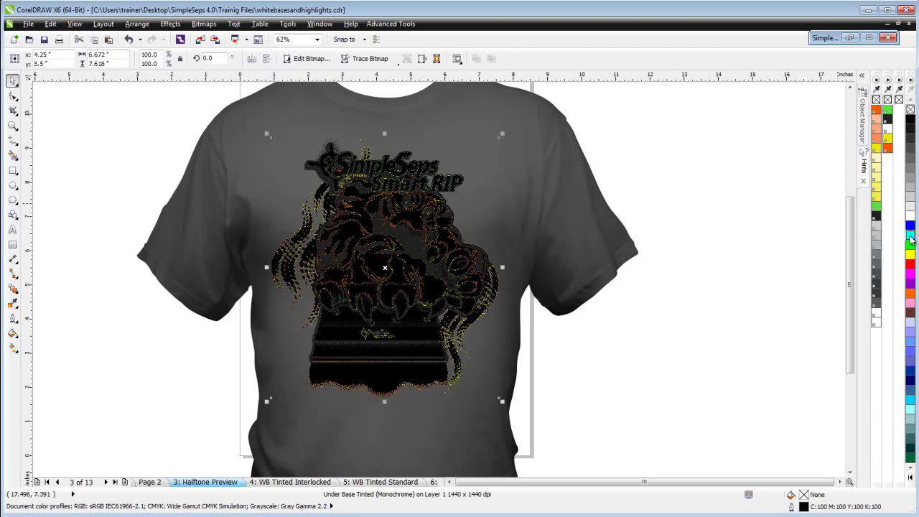
pyautogui.click(910, 236)
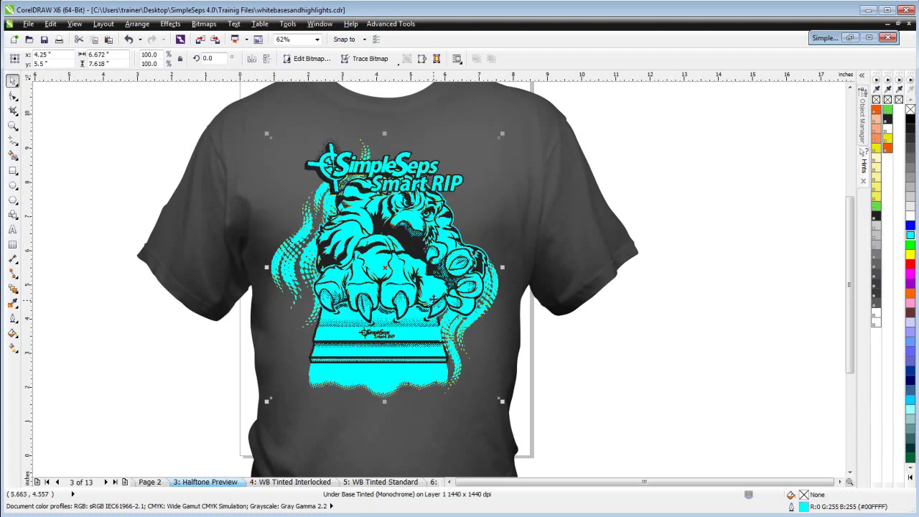
pyautogui.scroll(6, 433, 297)
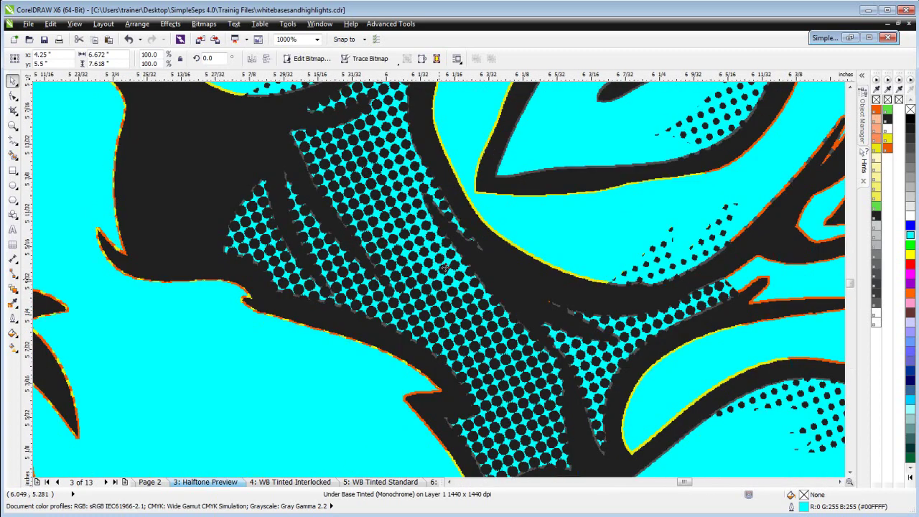
pyautogui.scroll(1, 445, 268)
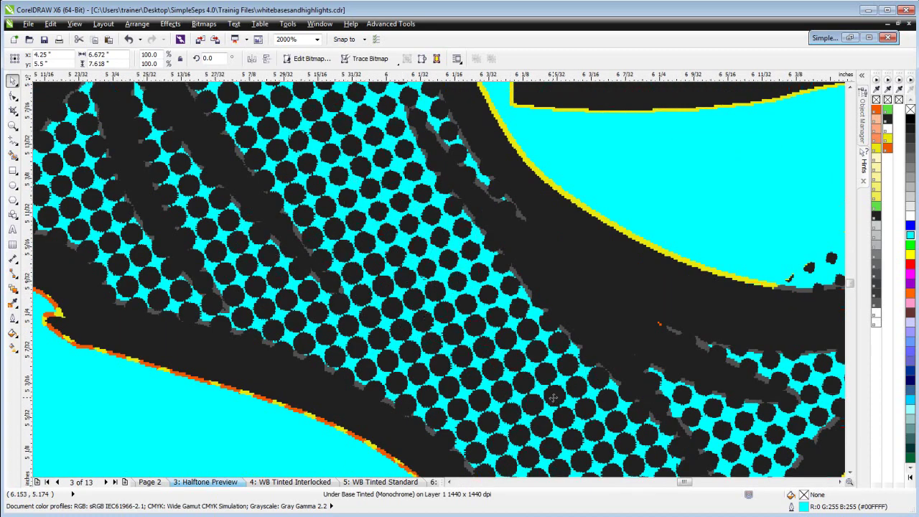
pyautogui.scroll(-2, 432, 277)
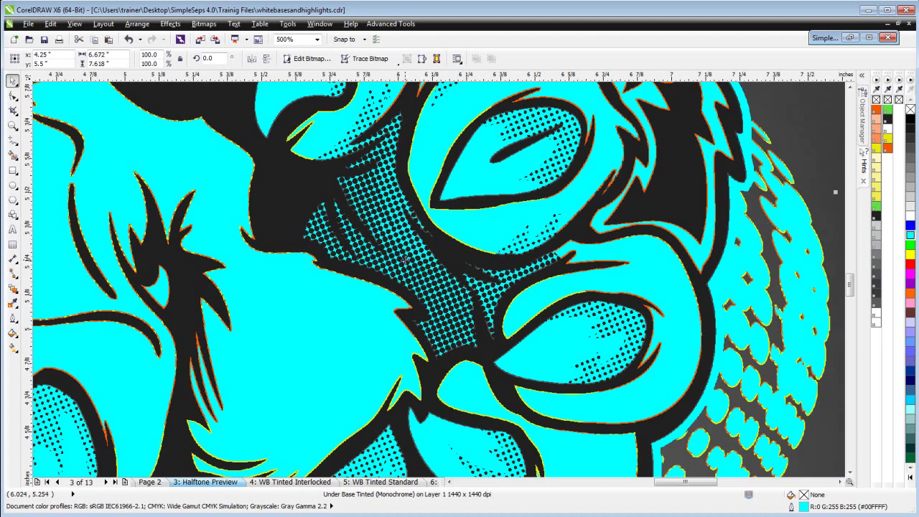
pyautogui.scroll(-3, 438, 273)
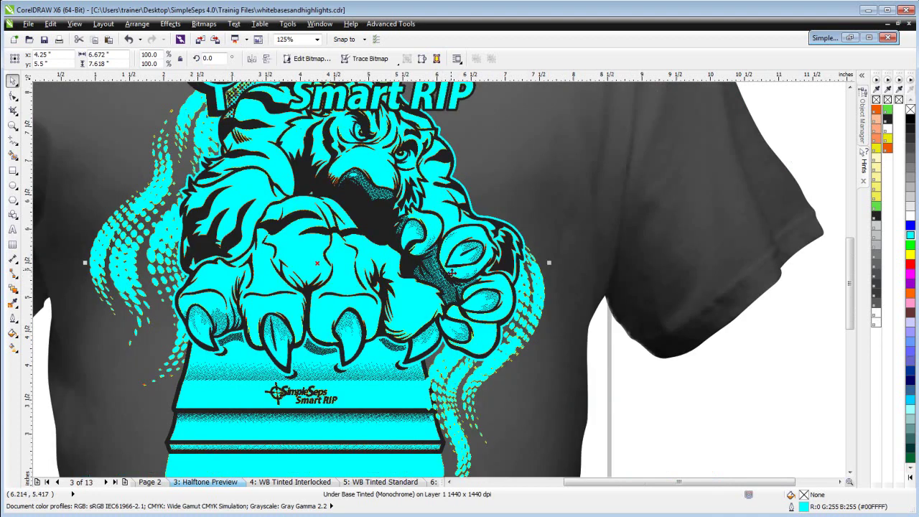
# - Order the interlocked base directly in front of the shirt, beneath the artwork colors, and color it white
pyautogui.scroll(-2, 445, 277)
pyautogui.rightClick(373, 277)
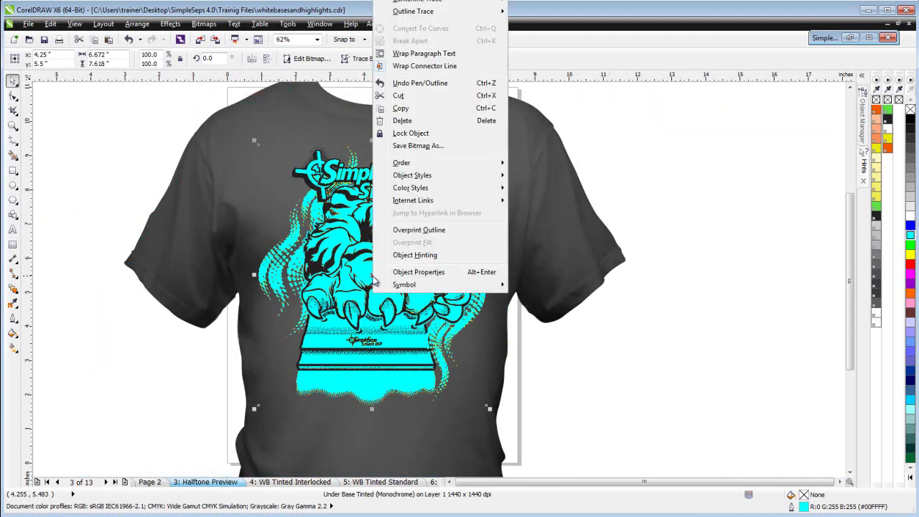
pyautogui.moveTo(510, 164)
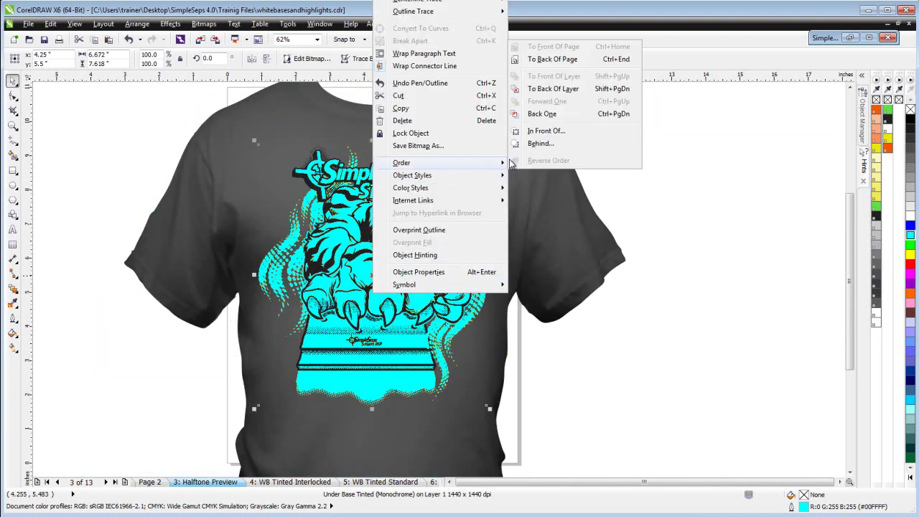
pyautogui.click(611, 131)
pyautogui.click(477, 133)
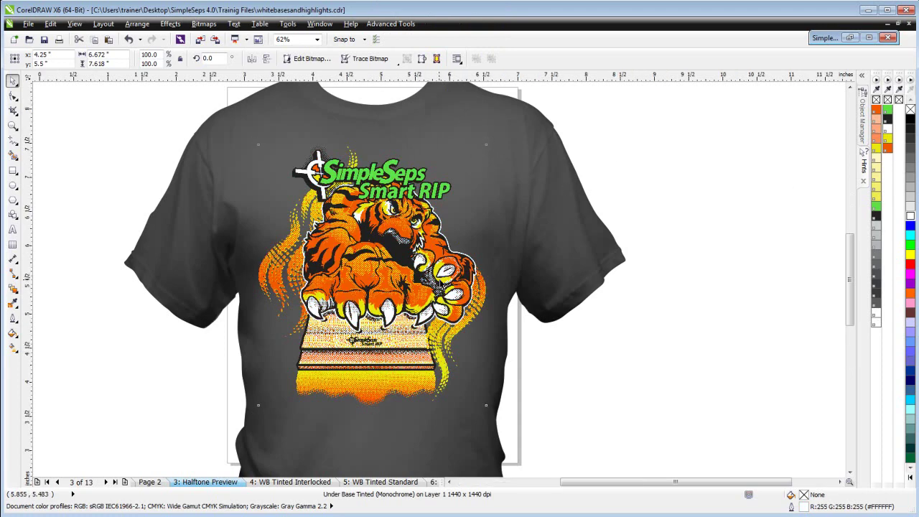
# - Compare the paw's halftones in the tinted base on the WB Tinted Standard page with the solid base on the WB Untinted page
pyautogui.scroll(3, 445, 290)
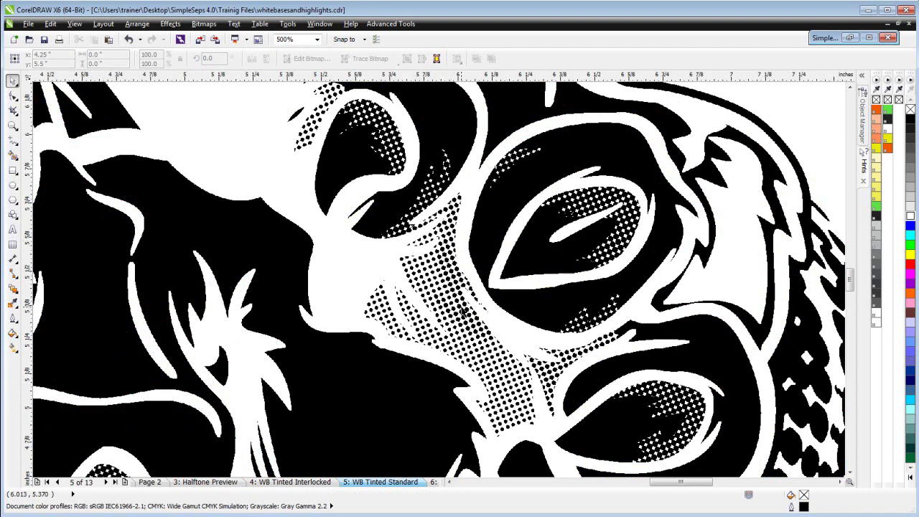
pyautogui.scroll(-5, 463, 309)
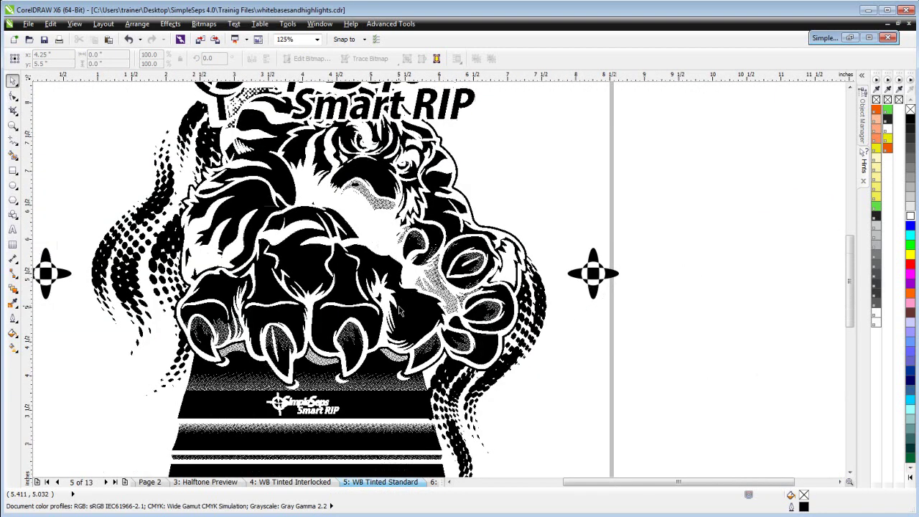
pyautogui.click(106, 482)
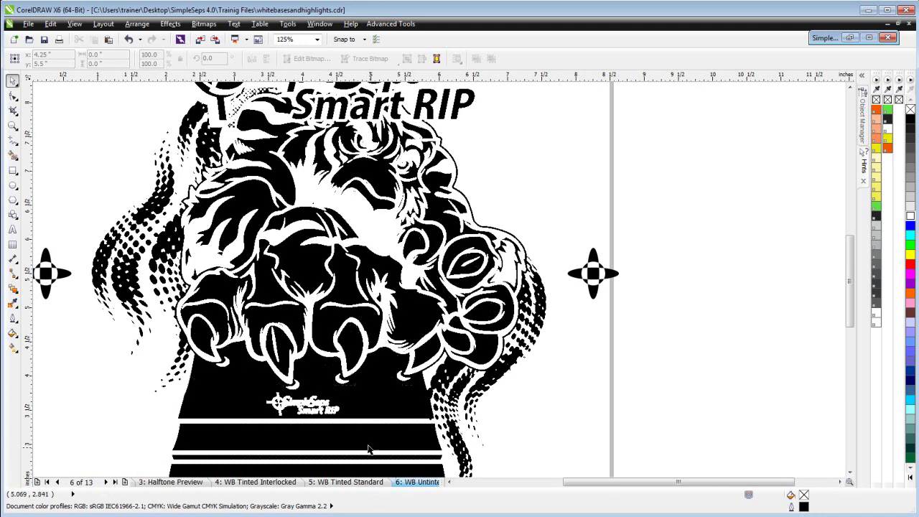
pyautogui.click(372, 409)
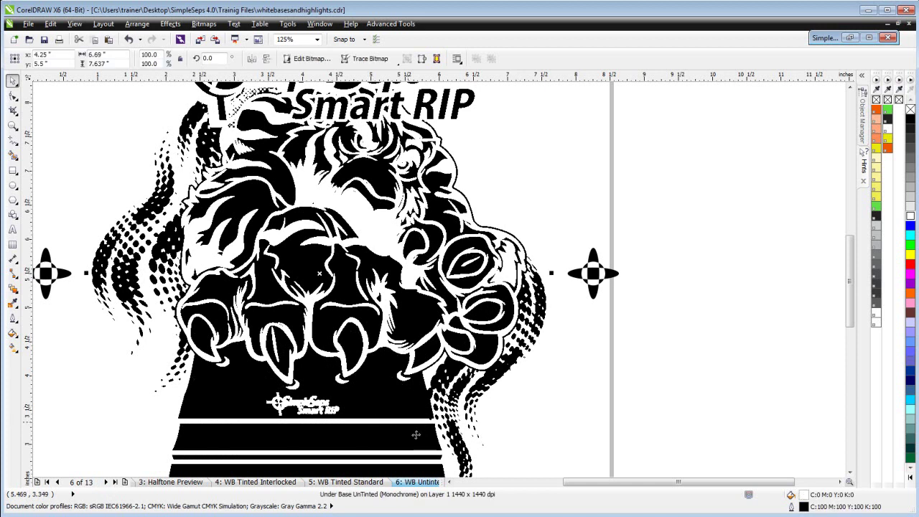
pyautogui.moveTo(442, 481); pyautogui.dragTo(487, 482)
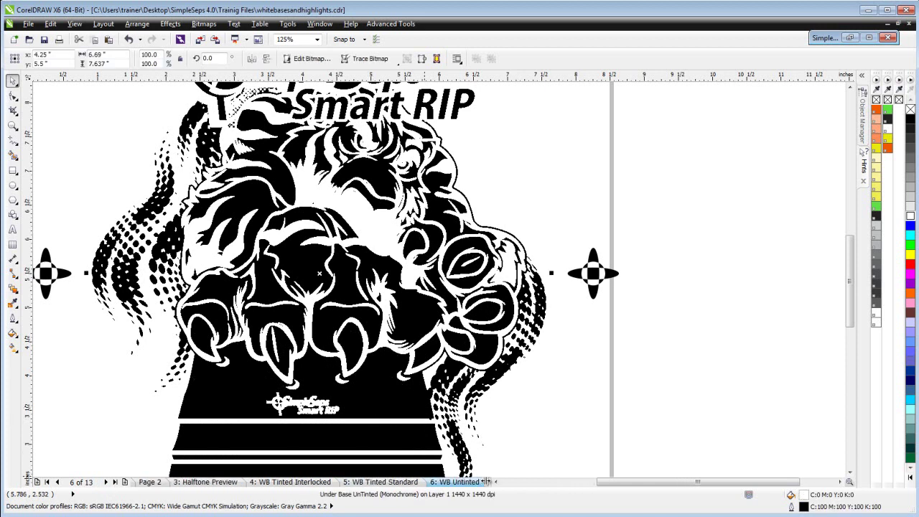
pyautogui.scroll(2, 446, 311)
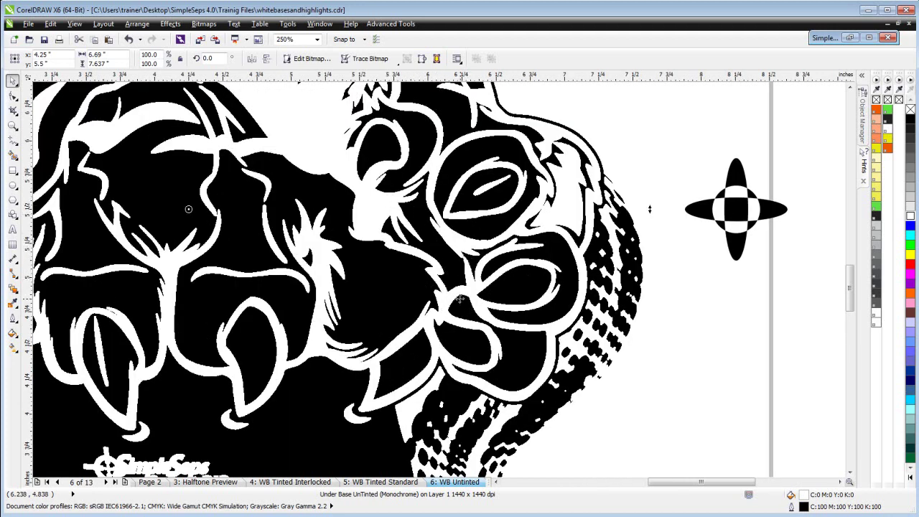
pyautogui.click(388, 482)
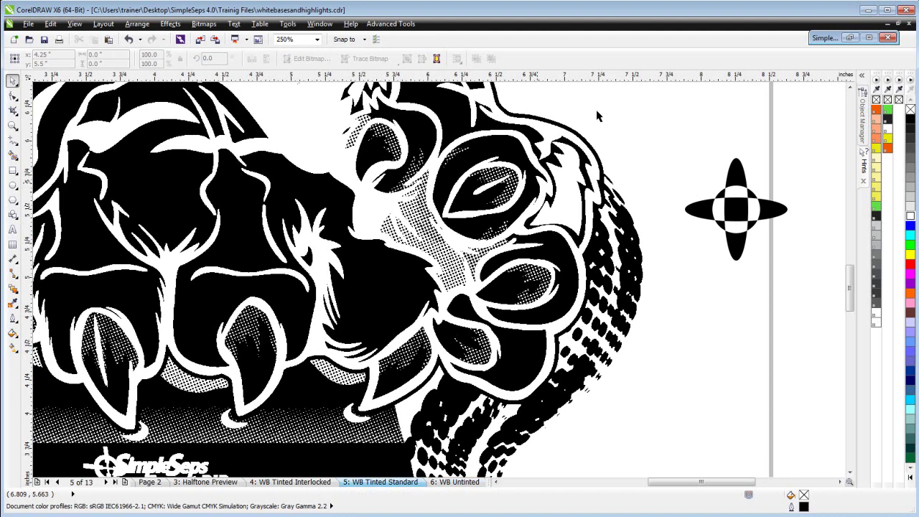
# - Restore the SimpleSeps window and set the WHITEBASE separation to Tinted with Interlocked Halftones enabled
pyautogui.click(849, 38)
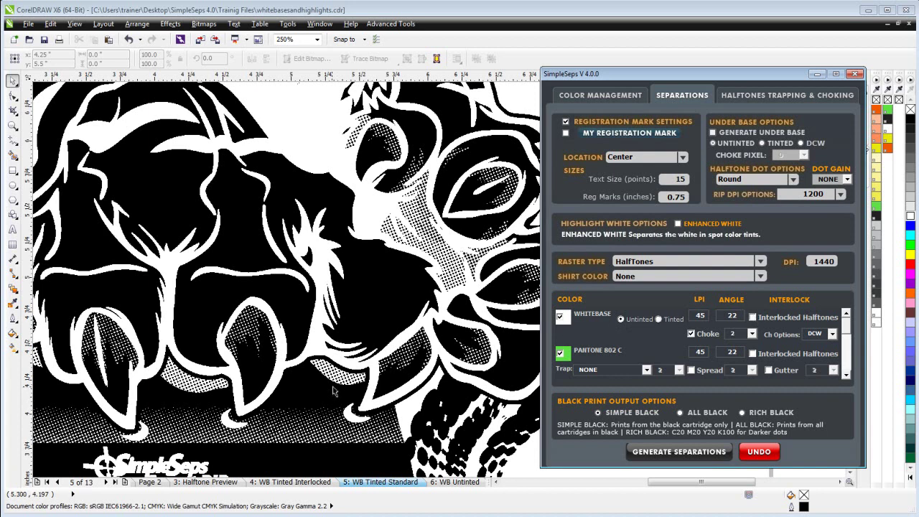
pyautogui.click(659, 320)
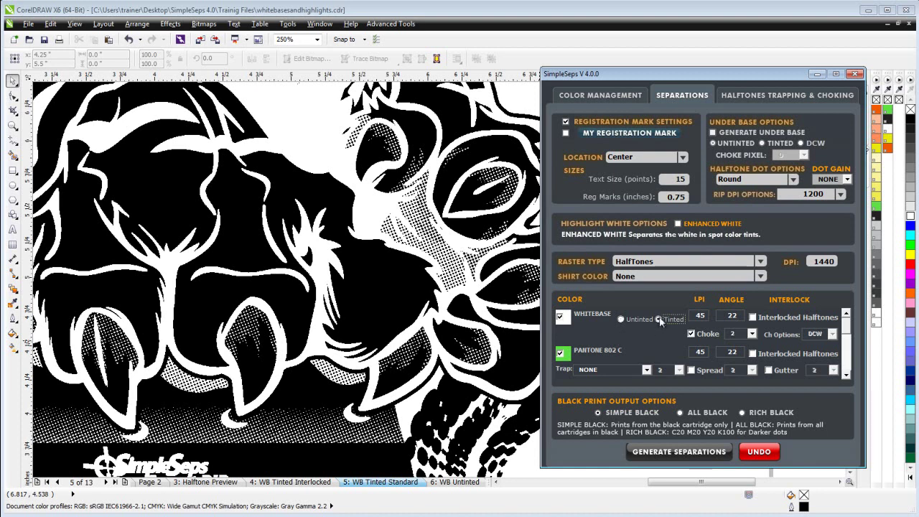
pyautogui.click(751, 317)
# - Alternate the WHITEBASE separation between Tinted and Untinted, leave it on Untinted, and show the WB Untinted page
pyautogui.click(621, 319)
pyautogui.click(658, 320)
pyautogui.click(622, 320)
pyautogui.click(454, 482)
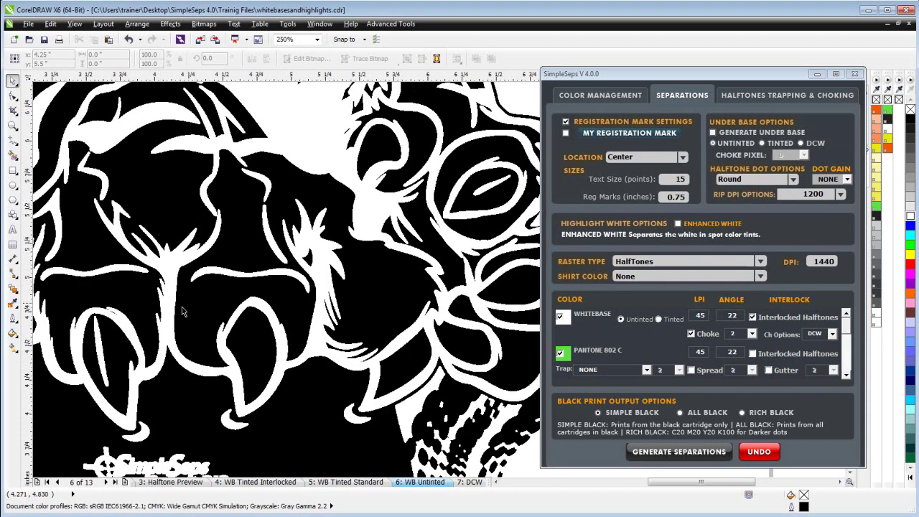
# - Show the WB Tinted Standard and WB Tinted Interlocked pages and exclude WHITEBASE from the separations
pyautogui.click(338, 486)
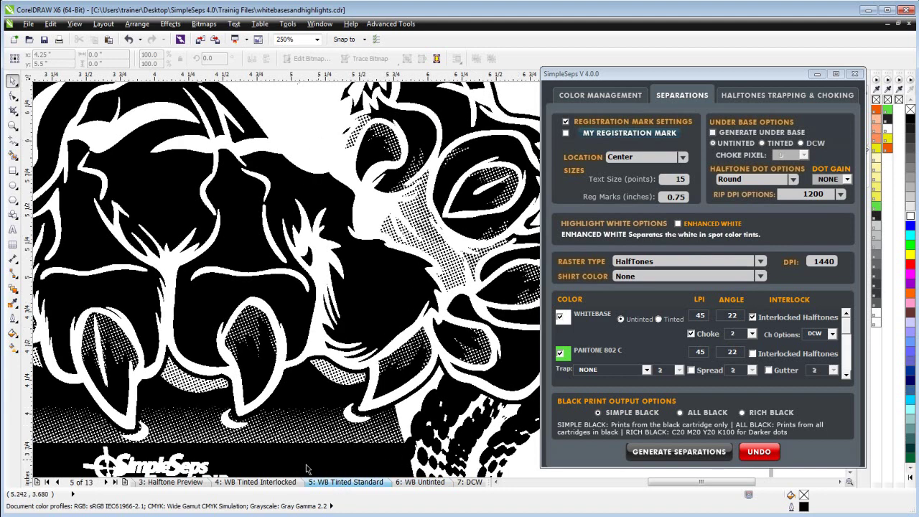
pyautogui.click(265, 484)
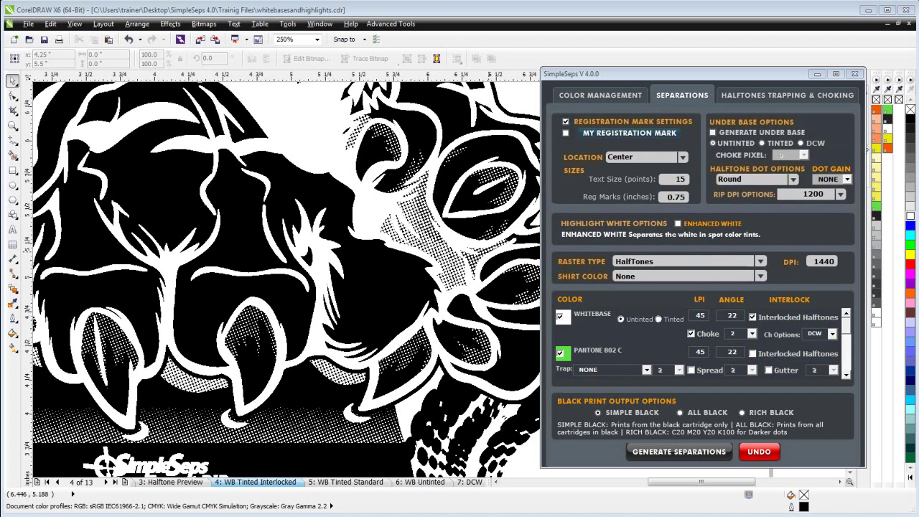
pyautogui.click(560, 316)
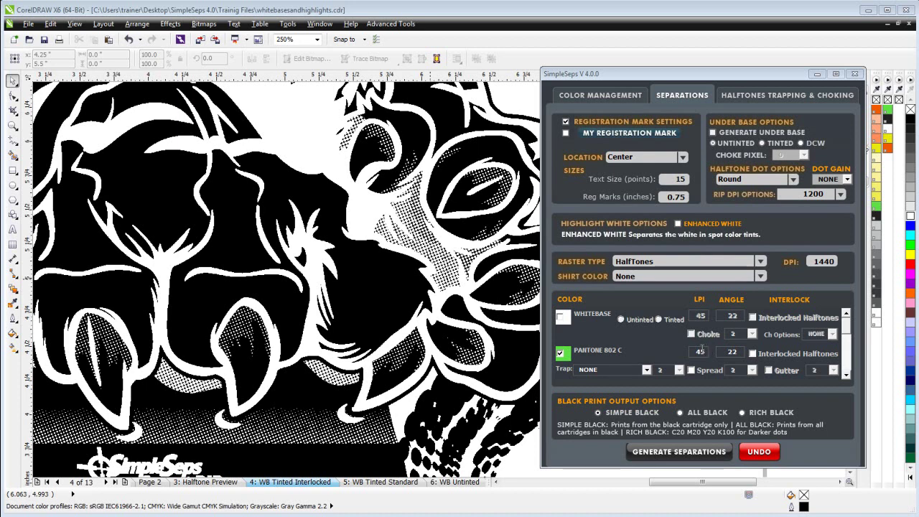
pyautogui.moveTo(848, 326); pyautogui.dragTo(846, 346)
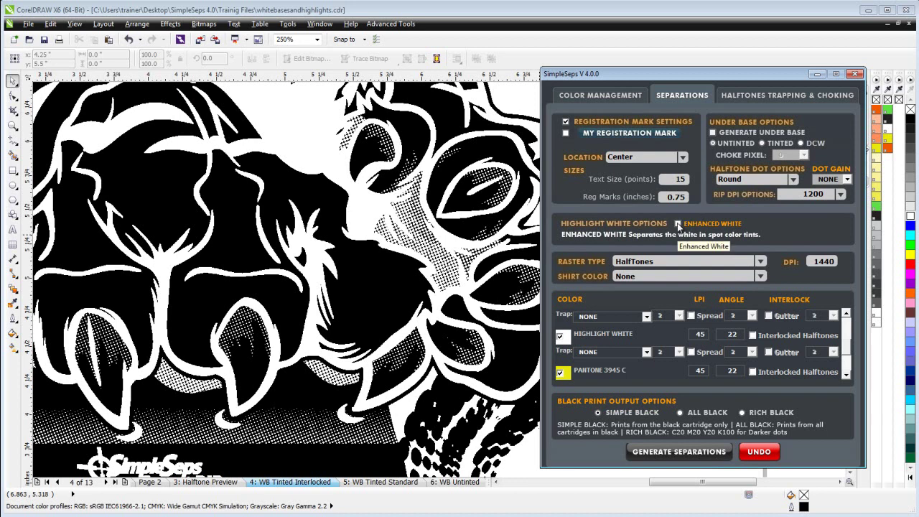
# - Show the WH Standard page and examine its highlight white bitmap across the whole tiger artwork
pyautogui.click(105, 483)
pyautogui.click(105, 483)
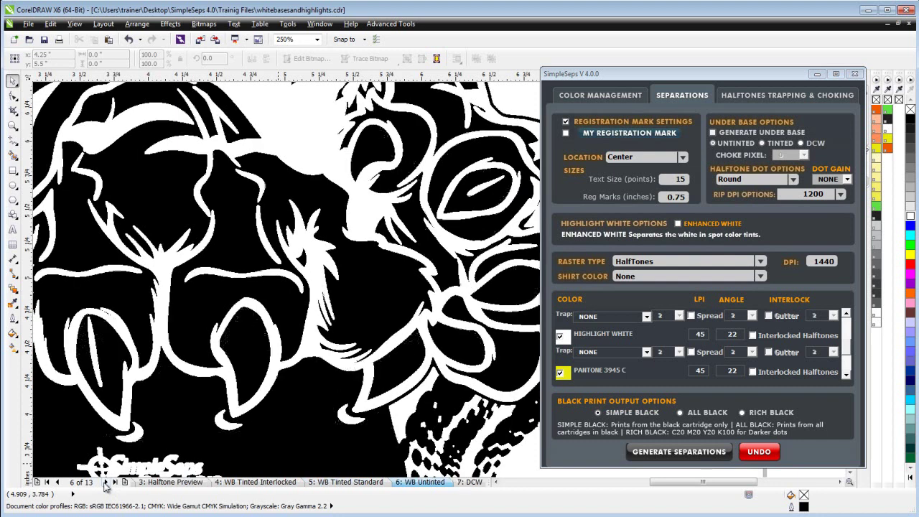
pyautogui.click(104, 484)
pyautogui.click(105, 484)
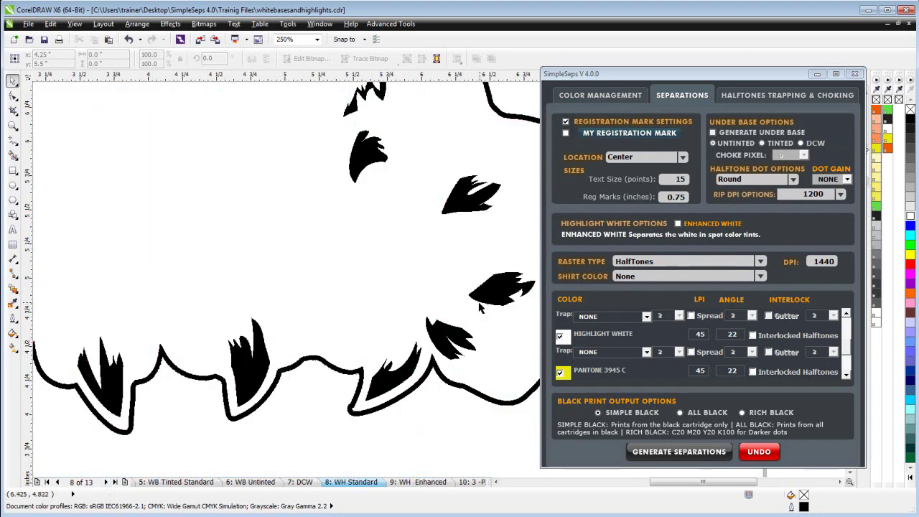
pyautogui.click(453, 334)
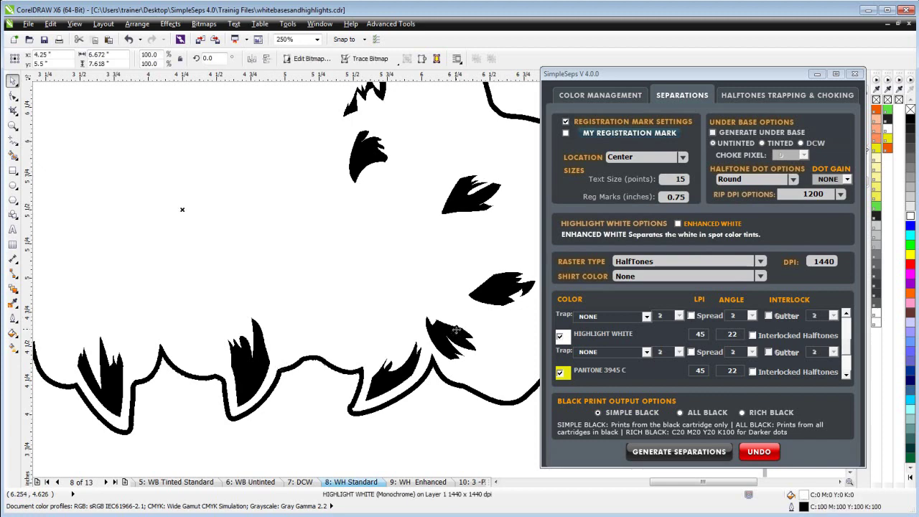
pyautogui.scroll(-2, 454, 330)
pyautogui.scroll(-1, 437, 276)
pyautogui.scroll(1, 438, 280)
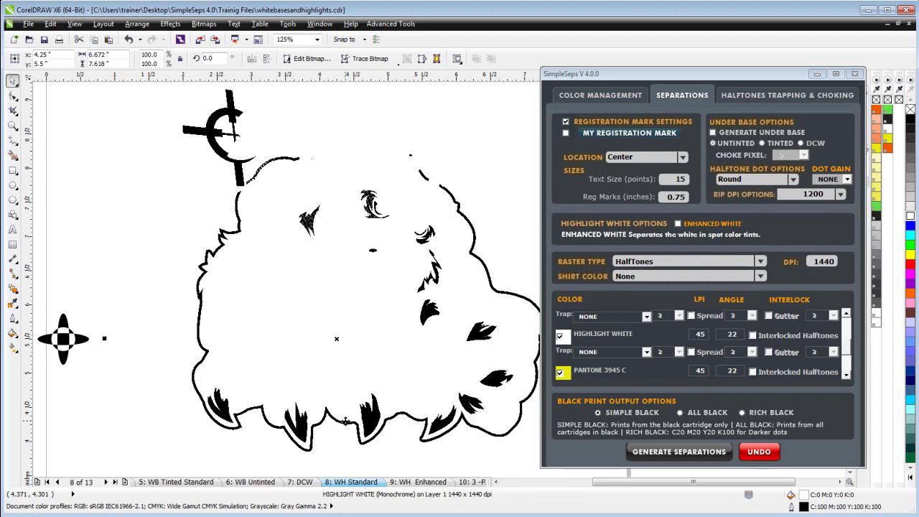
# - Show the full-color artwork on Page 1 and examine the white areas of the tiger's claws up close
pyautogui.click(46, 482)
pyautogui.hotkey('shift', 'F4')
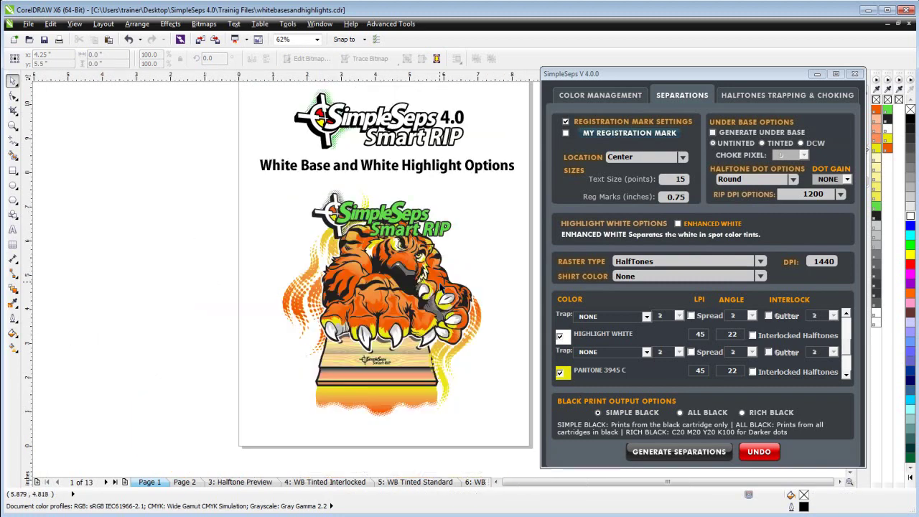
pyautogui.scroll(2, 437, 284)
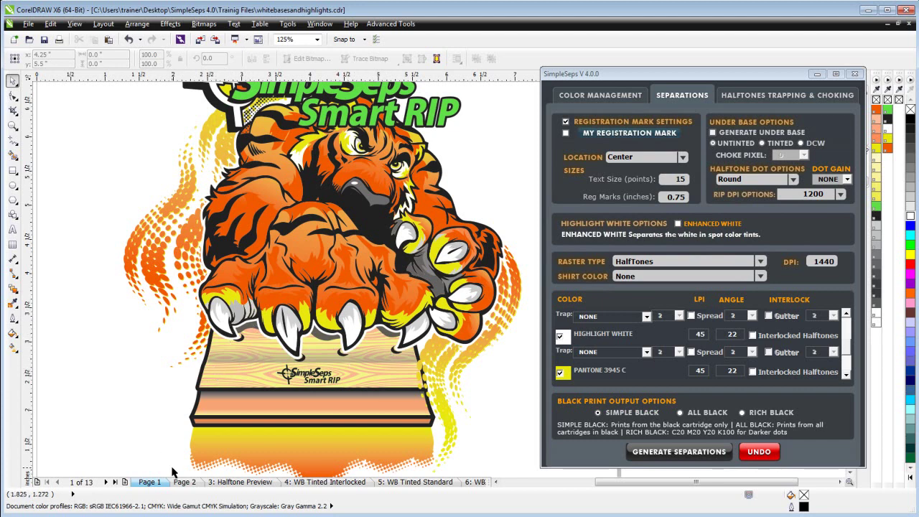
# - Compare the WB Untinted base with the highlight white on the WH Standard and WH Enhanced pages
pyautogui.click(479, 482)
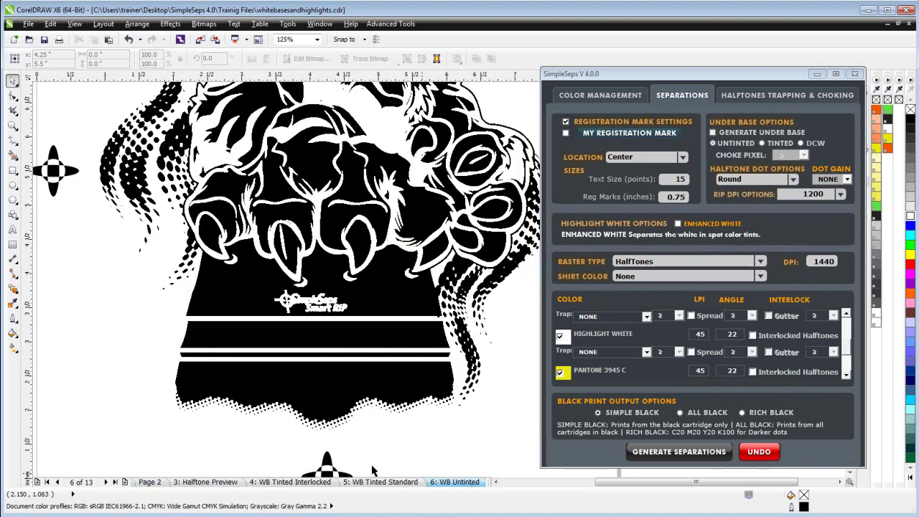
pyautogui.click(106, 482)
pyautogui.click(106, 481)
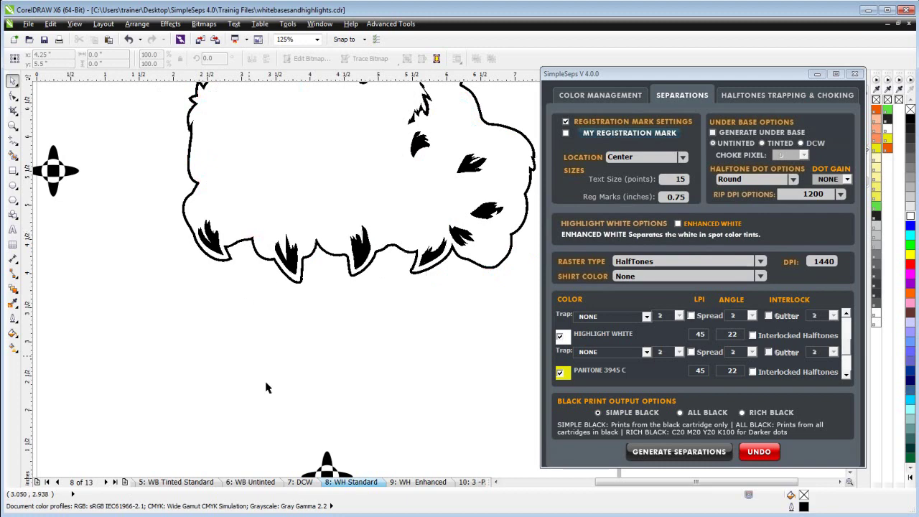
pyautogui.click(428, 485)
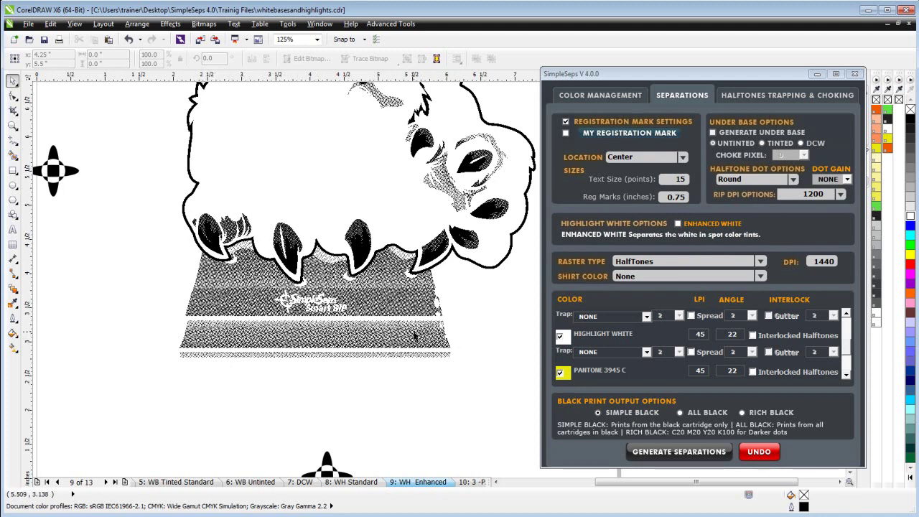
# - Copy the enhanced highlight white bitmap from the WH Enhanced page onto the Halftone Preview artwork and remove its fill
pyautogui.click(460, 205)
pyautogui.scroll(2, 460, 195)
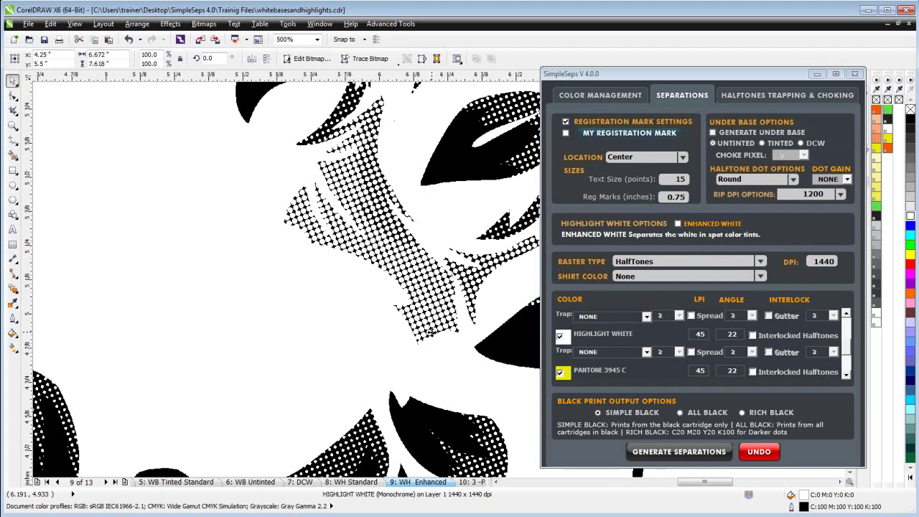
pyautogui.scroll(-1, 438, 280)
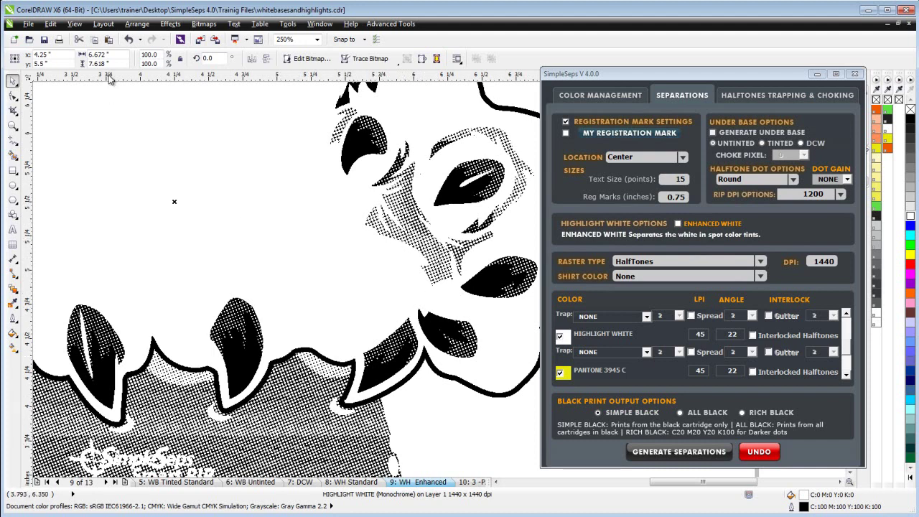
pyautogui.click(47, 482)
pyautogui.click(237, 484)
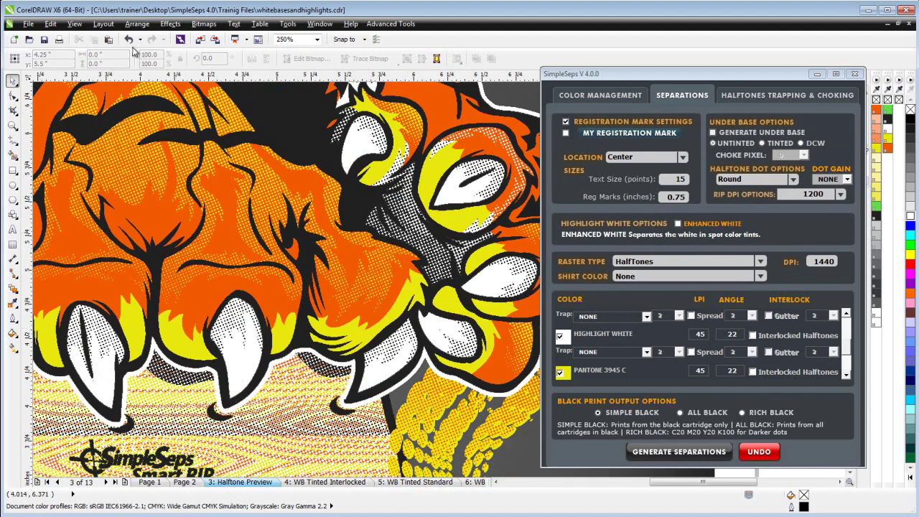
pyautogui.click(497, 294)
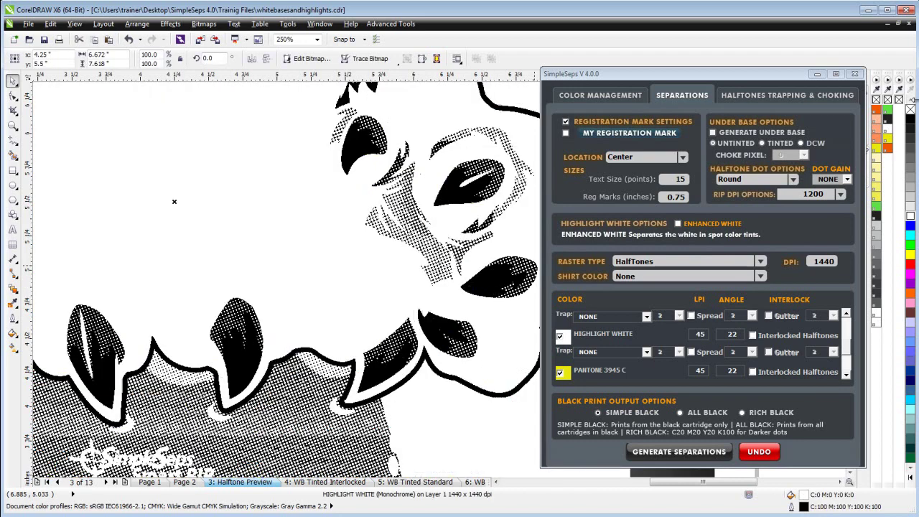
pyautogui.click(911, 109)
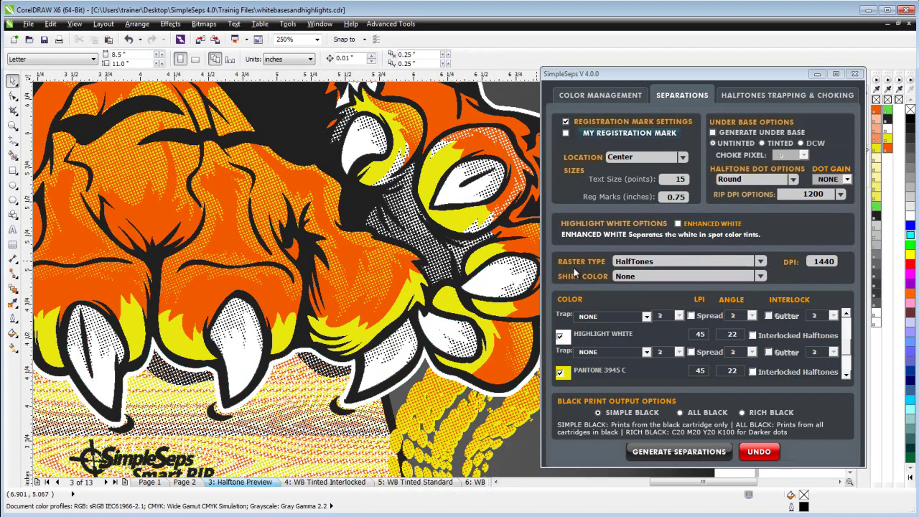
# - Enable Enhanced White and turn on Interlocked Halftones for the HIGHLIGHT WHITE separation
pyautogui.click(678, 224)
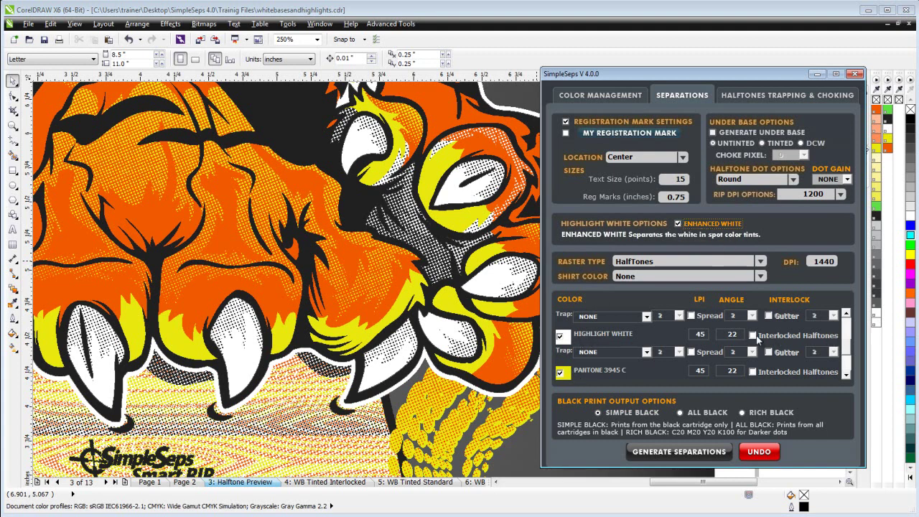
pyautogui.scroll(3, 757, 341)
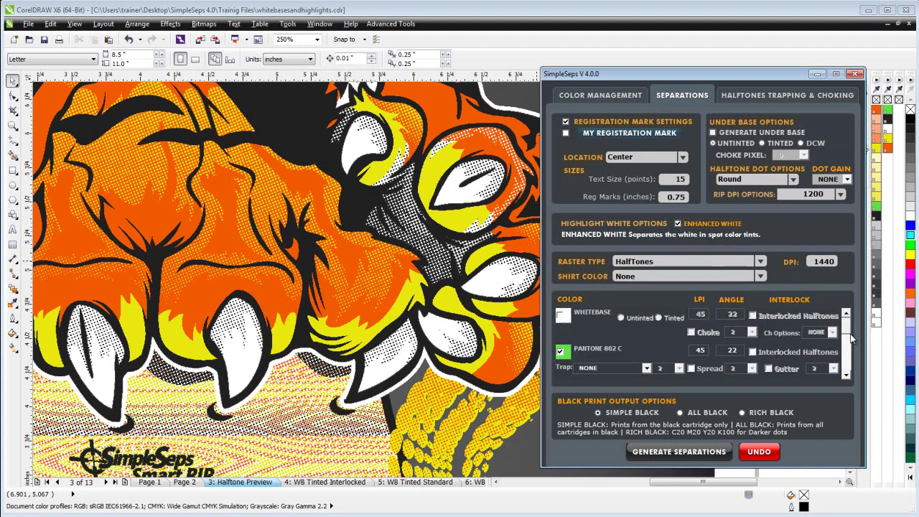
pyautogui.scroll(-3, 847, 334)
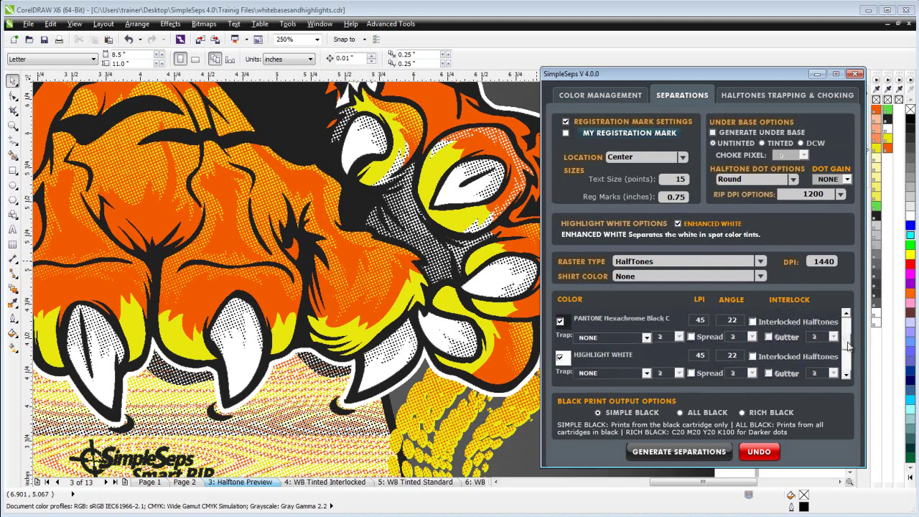
pyautogui.click(753, 324)
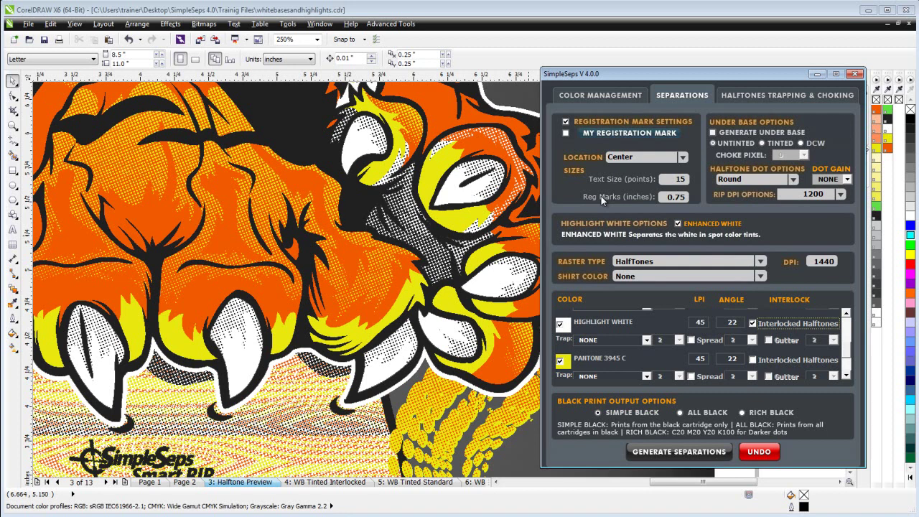
# - Page through the DCW choke base to the standard highlight white on the WH Standard page
pyautogui.click(474, 483)
pyautogui.click(106, 482)
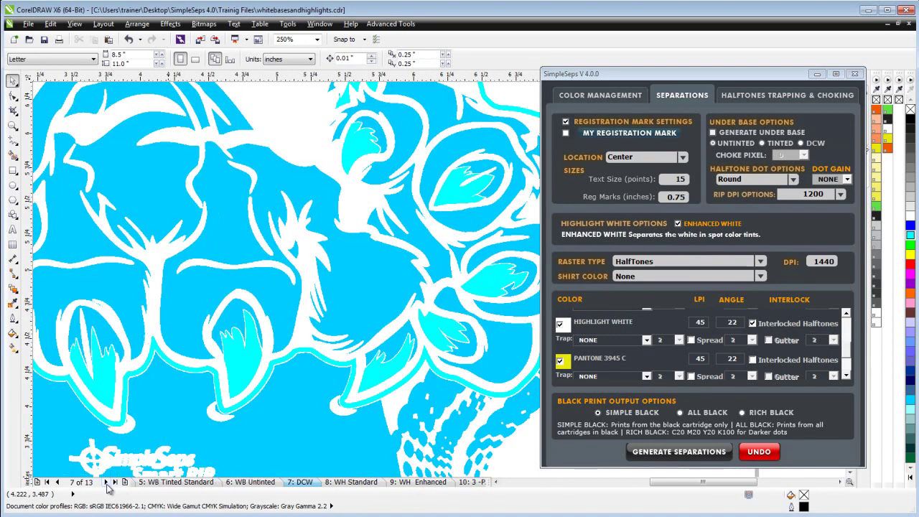
pyautogui.click(106, 482)
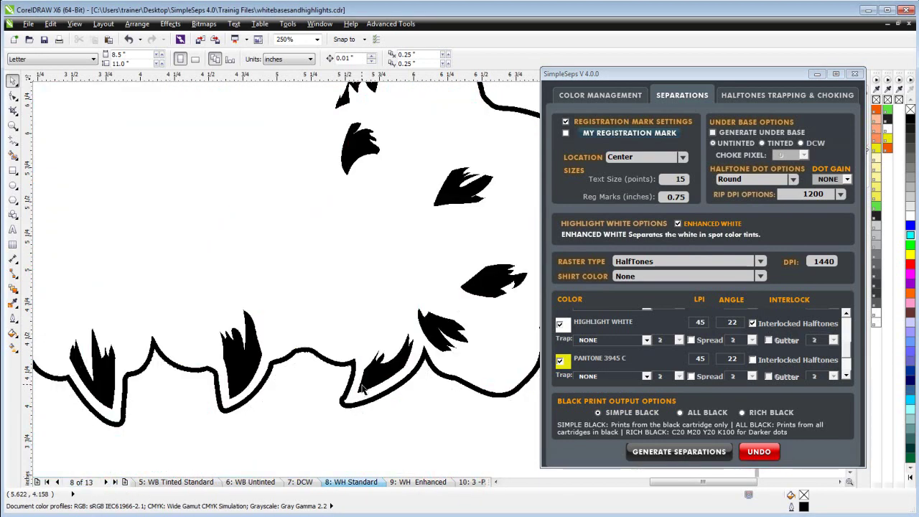